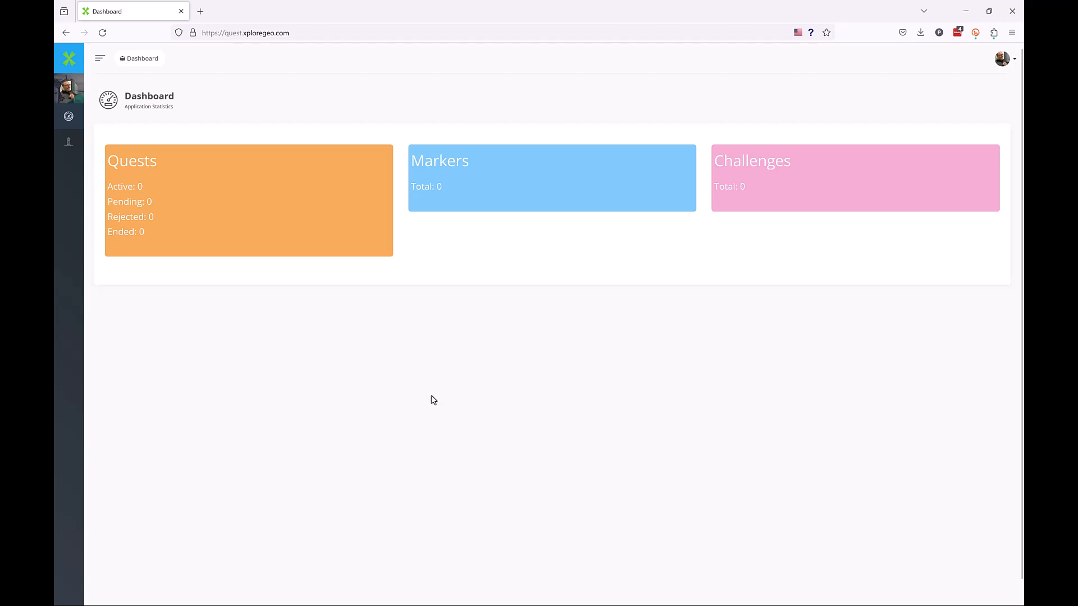
Open the list of active quests and add a new quest.
mouse_move(69, 114)
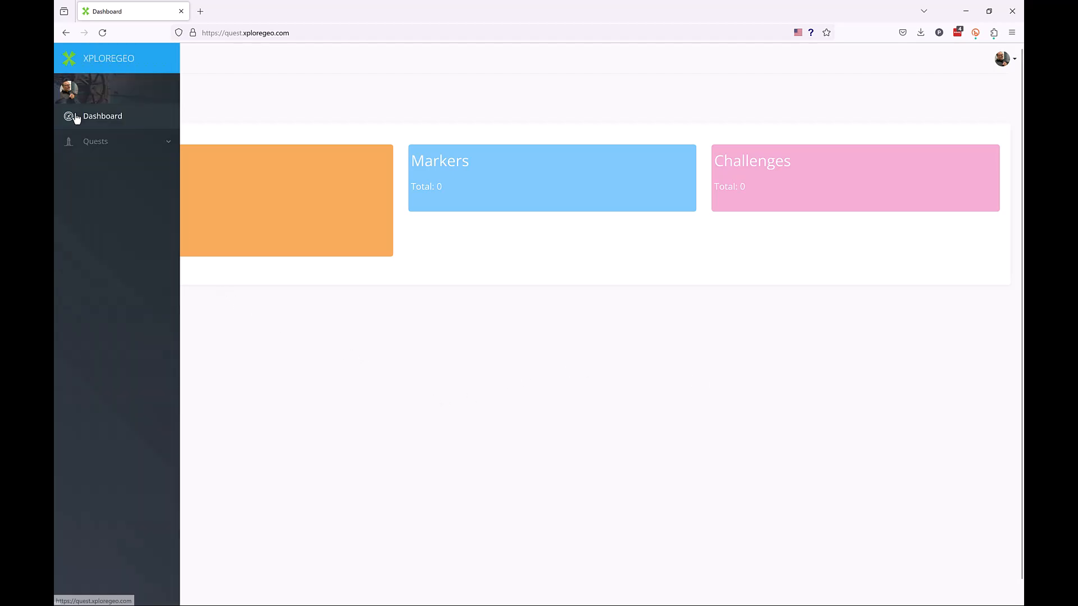
click(96, 144)
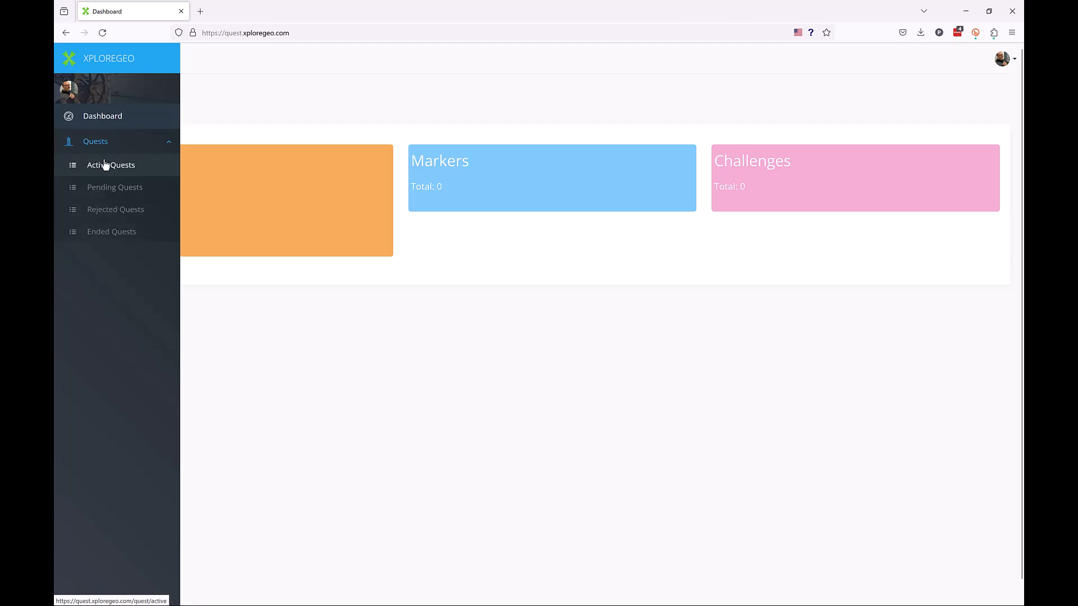
click(106, 167)
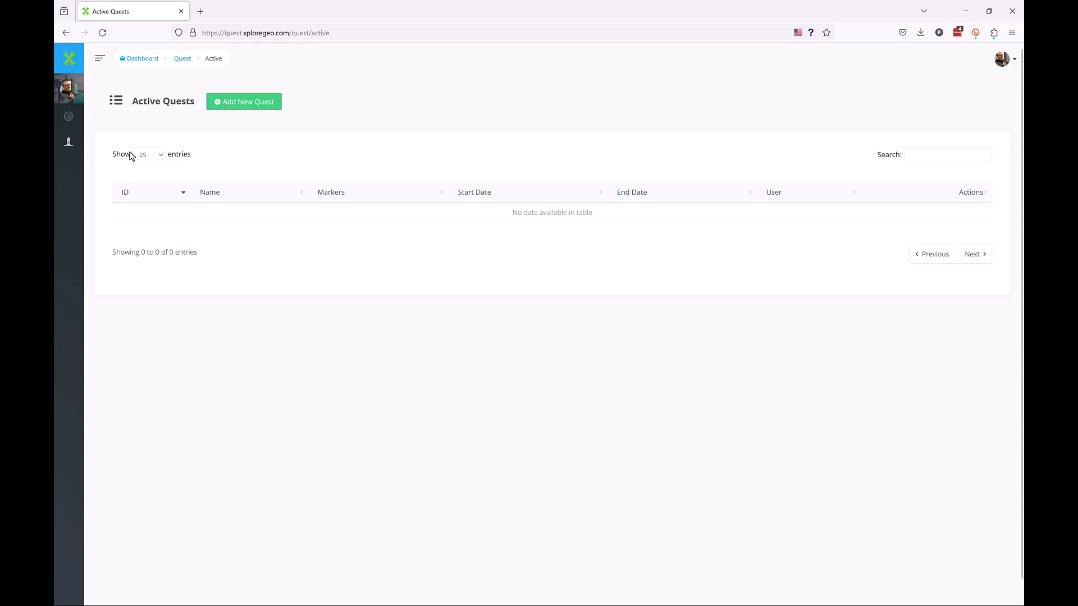
click(233, 110)
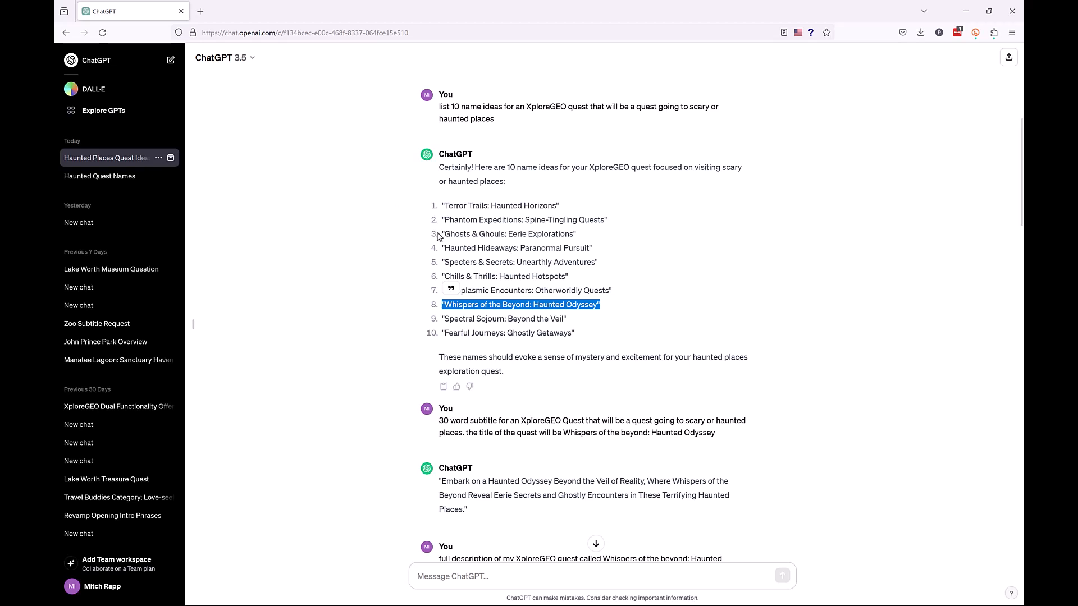
Copy the eighth title idea from the ChatGPT conversation and name the quest "Whispers from the Beyond: A Haunted Odyssey".
right_click(516, 305)
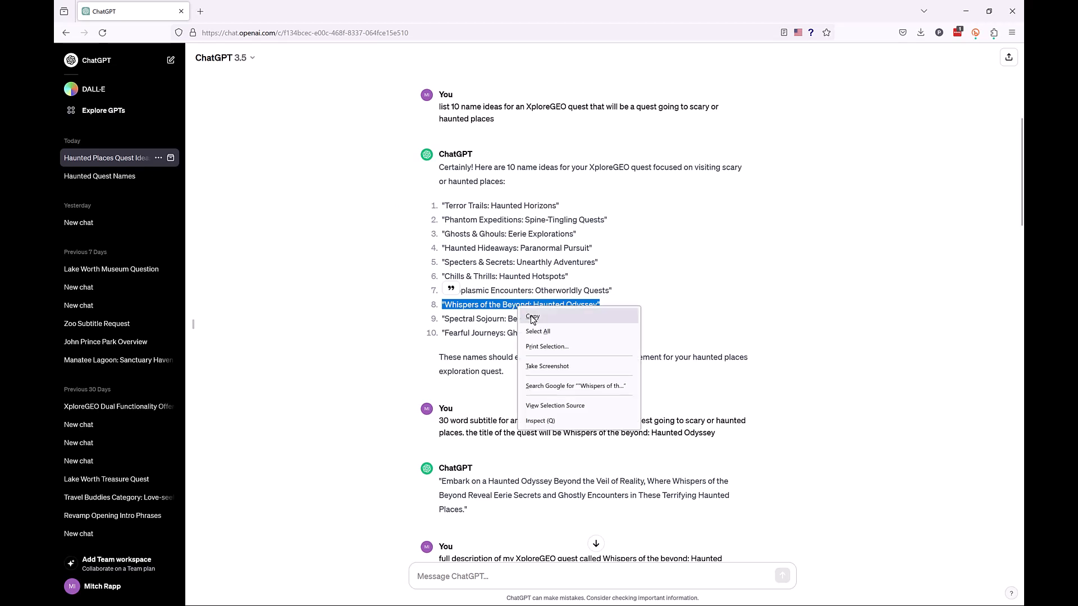
click(532, 317)
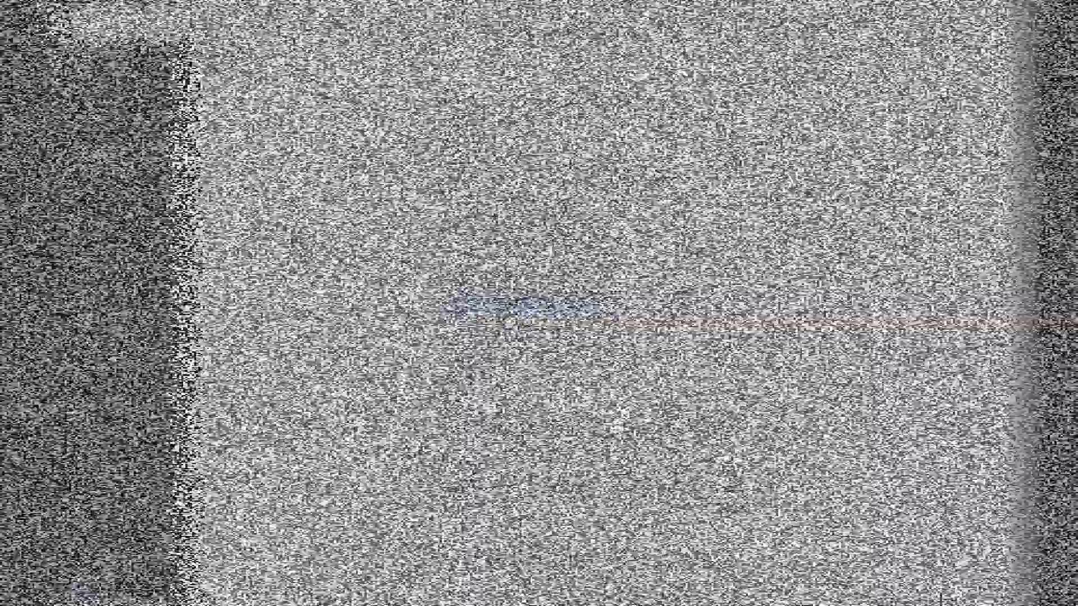
text("Whispers of the Beyond: Haunted Odyssey")
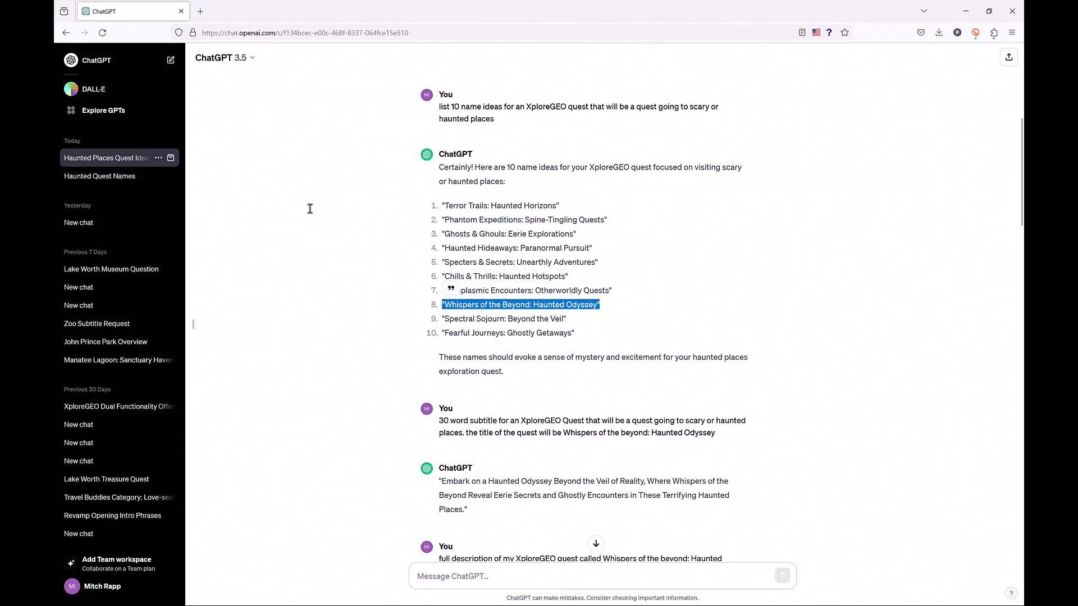
Copy the "Embark on a Haunted Odyssey Beyond the Veil of Reality" sentence from ChatGPT, without its quotation marks, into the quest's subtitle.
scroll(321, 429, down, 5)
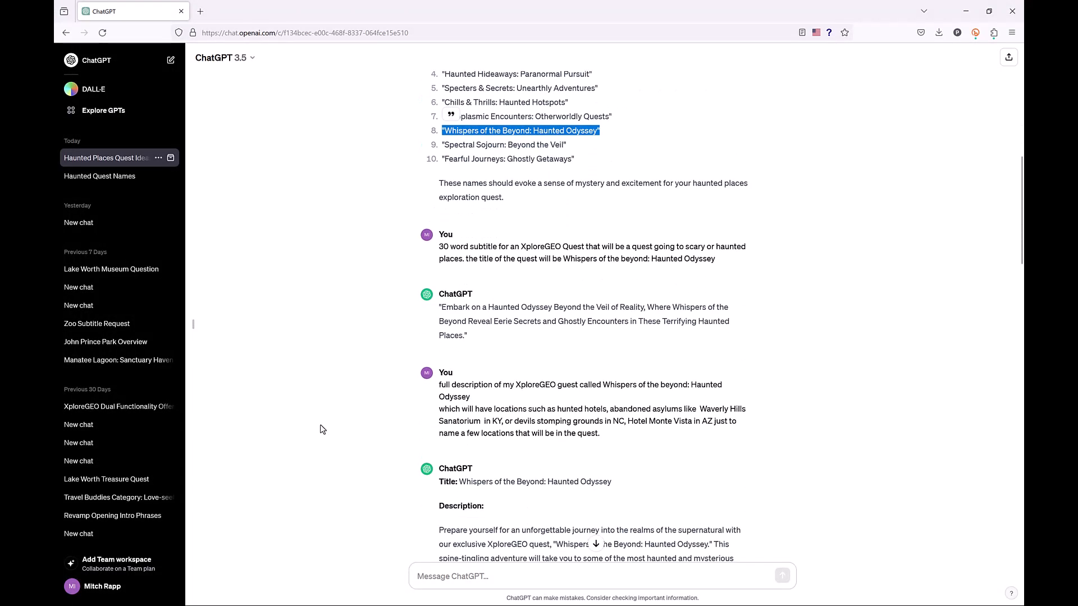
scroll(321, 429, down, 1)
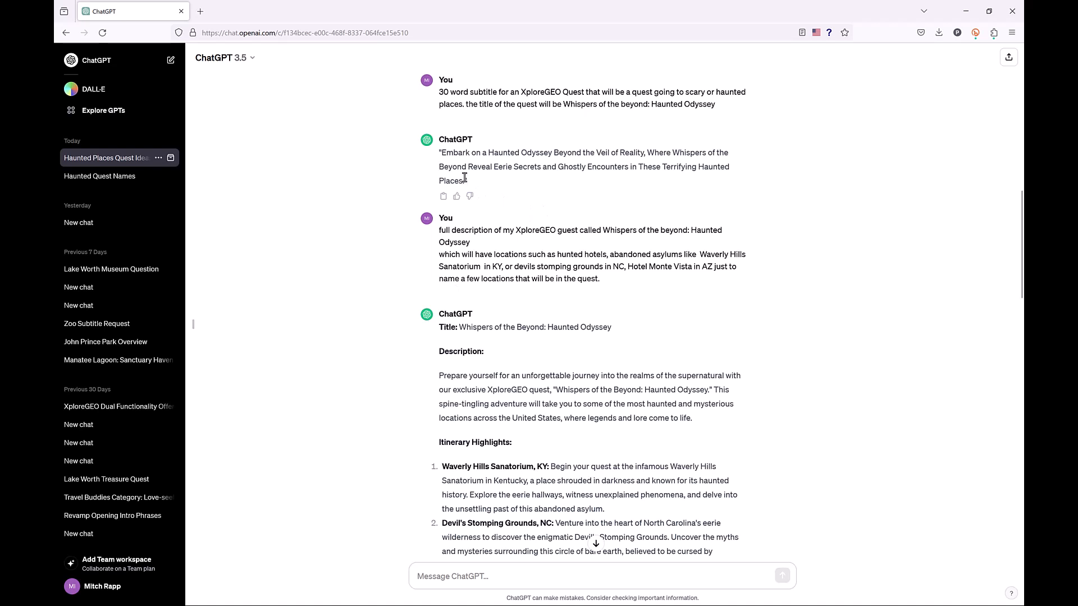
drag(464, 178, 444, 155)
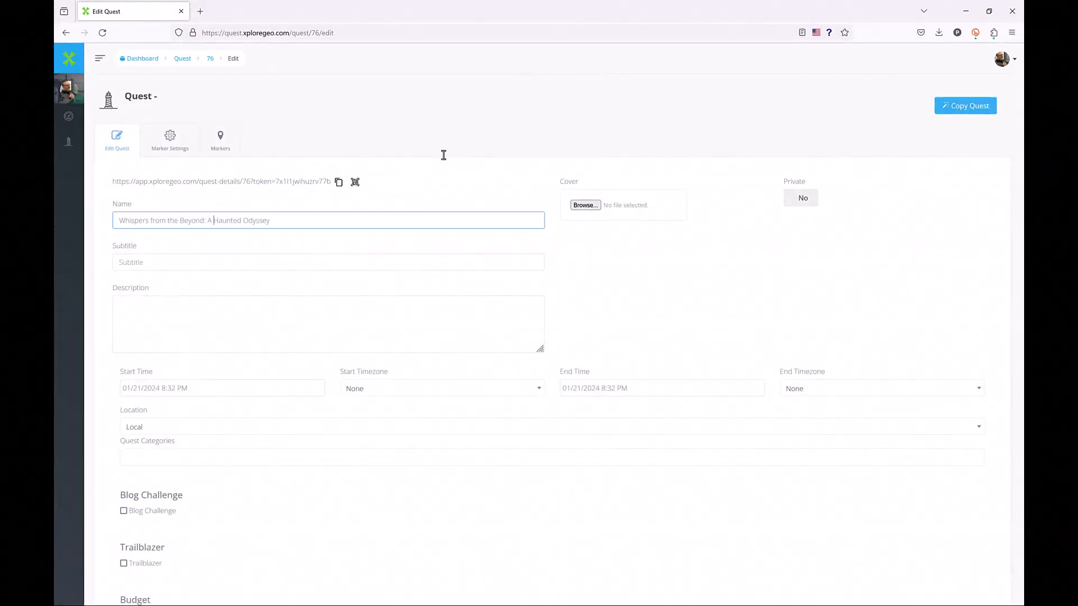
click(220, 268)
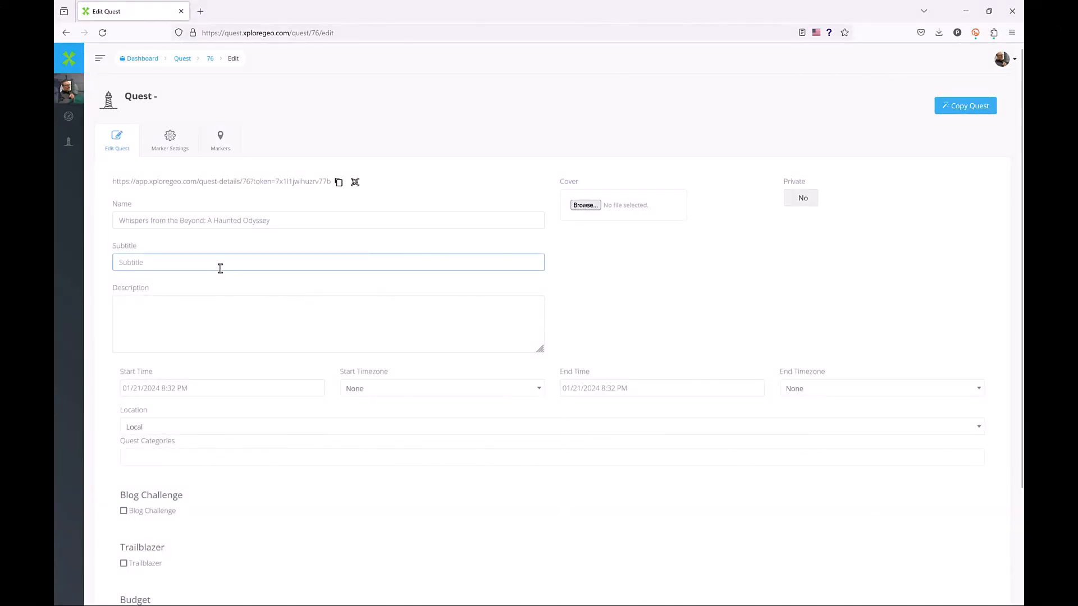
key(ctrl+v)
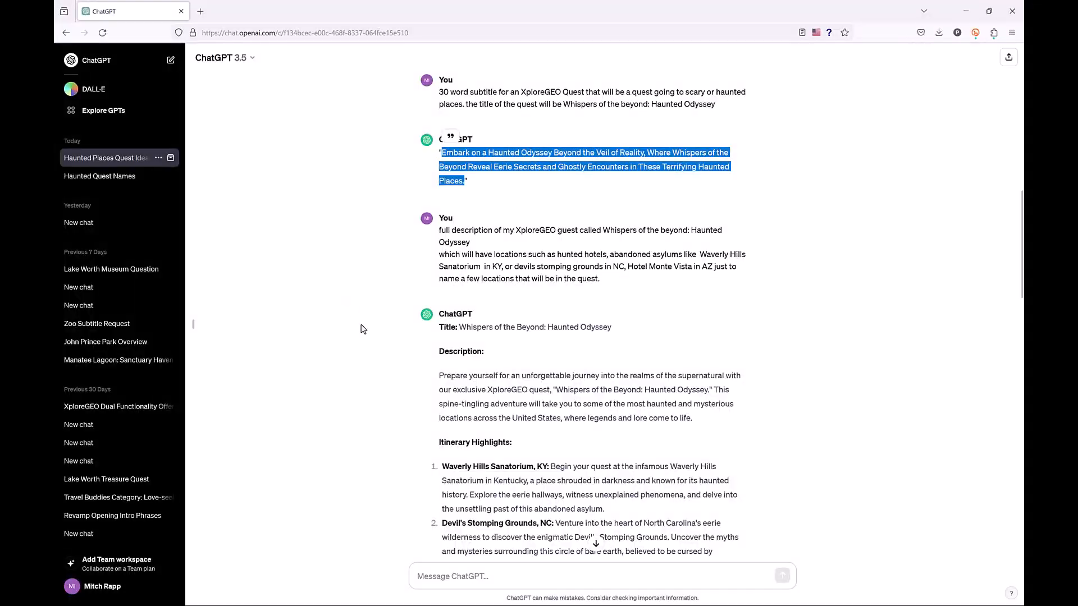
Copy ChatGPT's rewritten description for "Whispers from the Beyond: A Haunted Odyssey", including the safety precautions, into the quest's description.
scroll(370, 366, down, 5)
scroll(370, 366, down, 10)
scroll(370, 366, up, 3)
scroll(370, 366, up, 2)
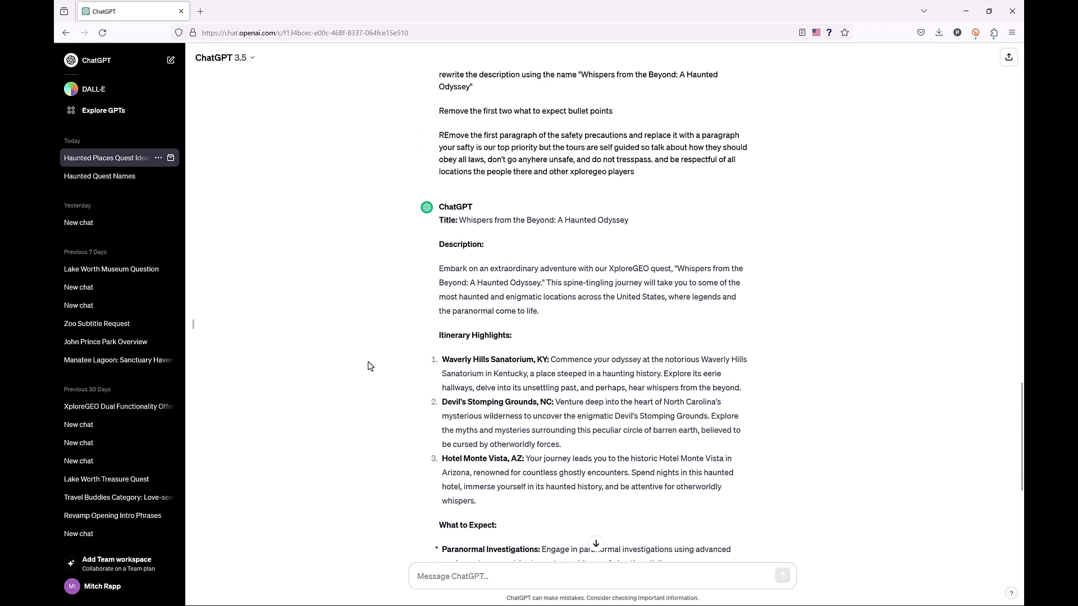
scroll(370, 366, down, 1)
scroll(370, 366, down, 2)
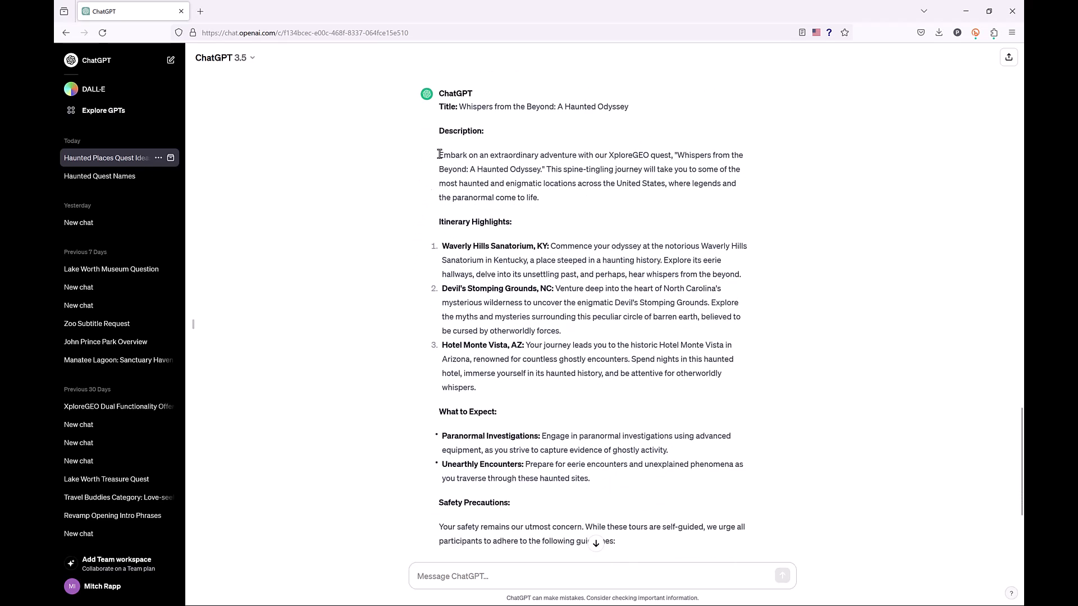
drag(440, 155, 556, 570)
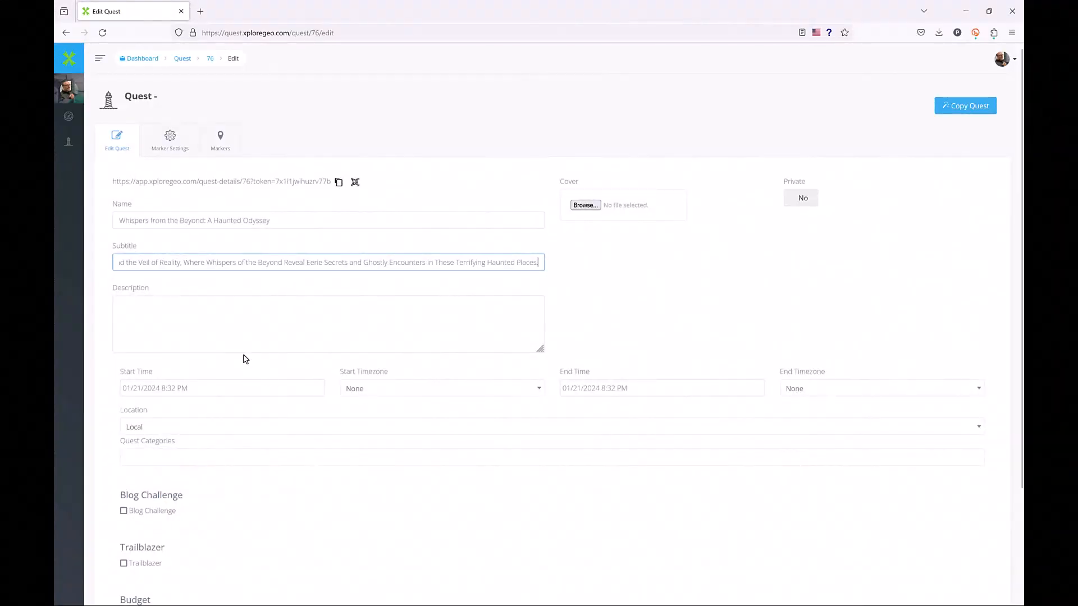
click(248, 312)
key(ctrl+v)
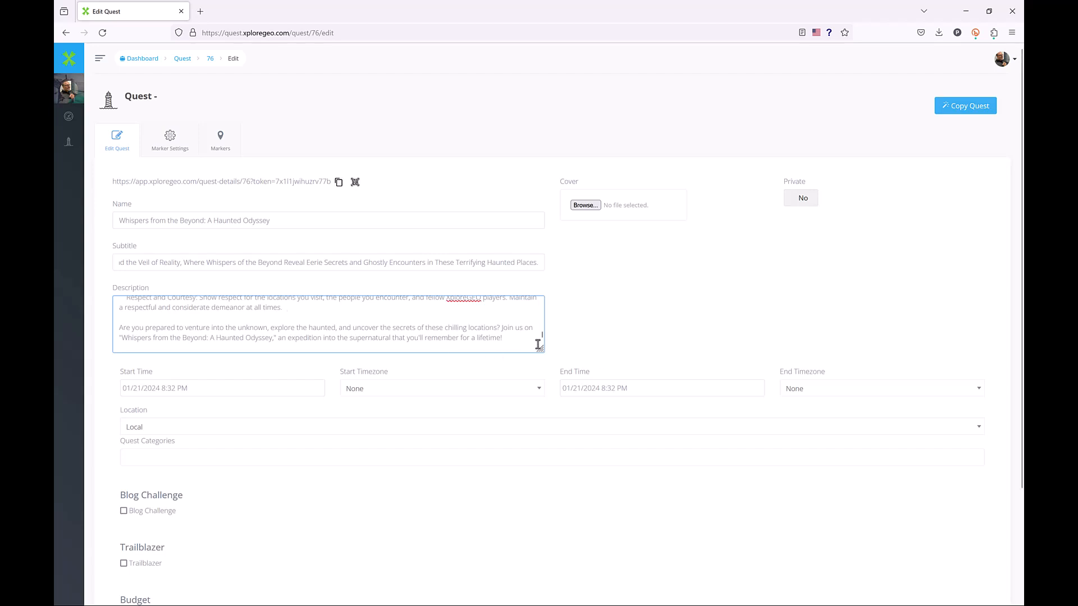
Enlarge the description box and review the pasted text from beginning to end.
drag(540, 349, 720, 476)
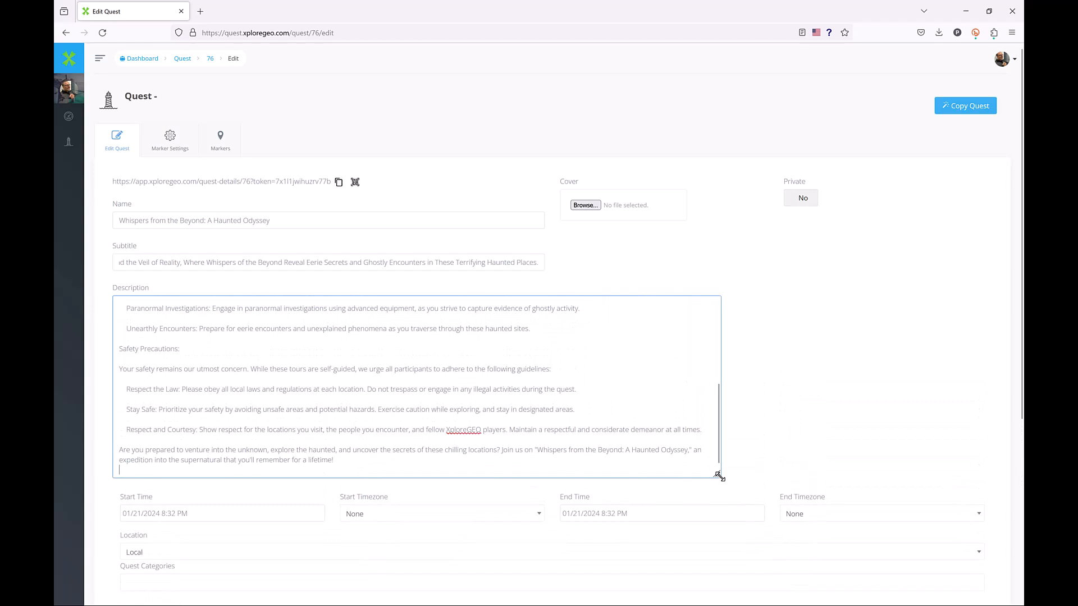
scroll(585, 438, up, 5)
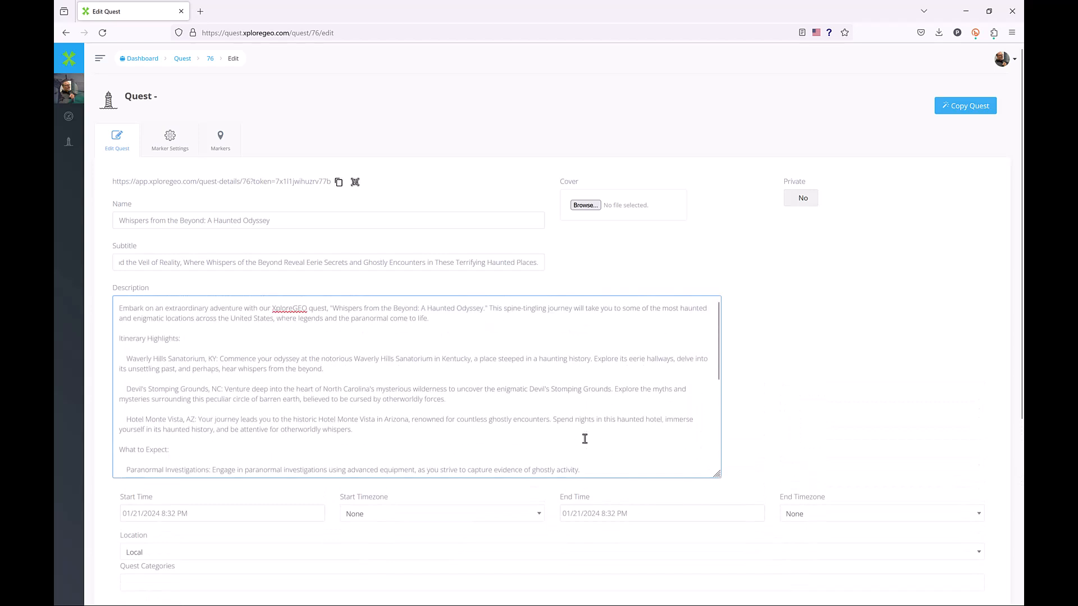
scroll(584, 438, down, 10)
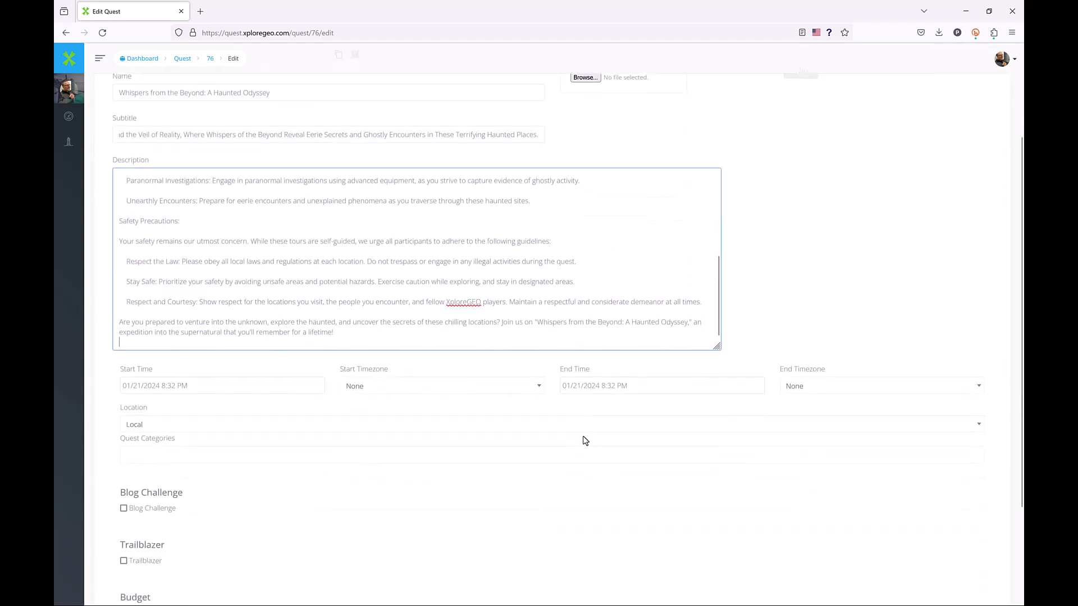
Check the quest's start time and set its start timezone to Eastern Standard Time.
scroll(584, 441, down, 3)
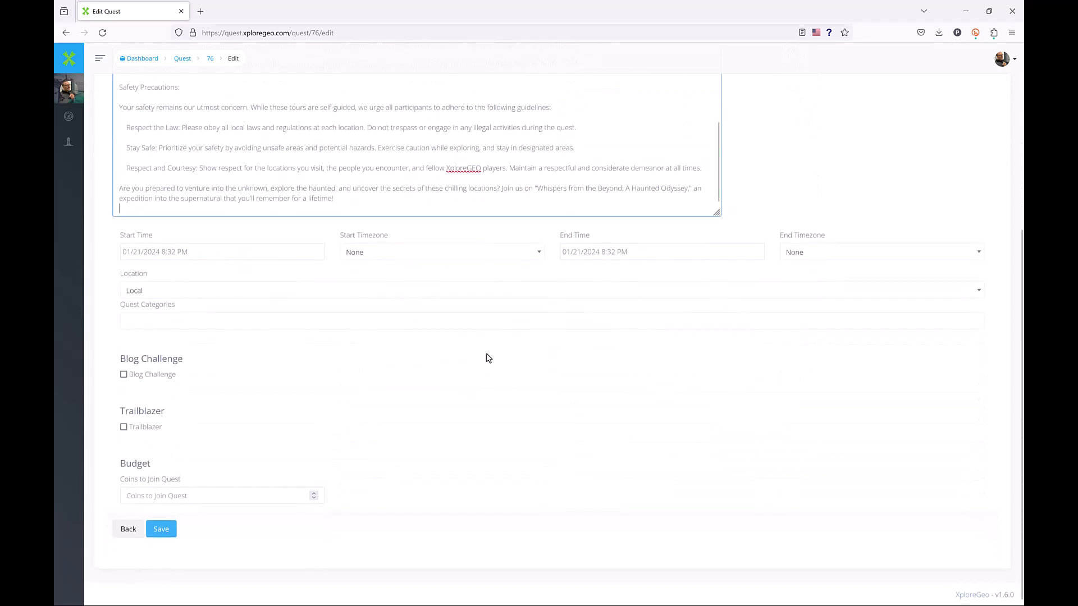
click(254, 255)
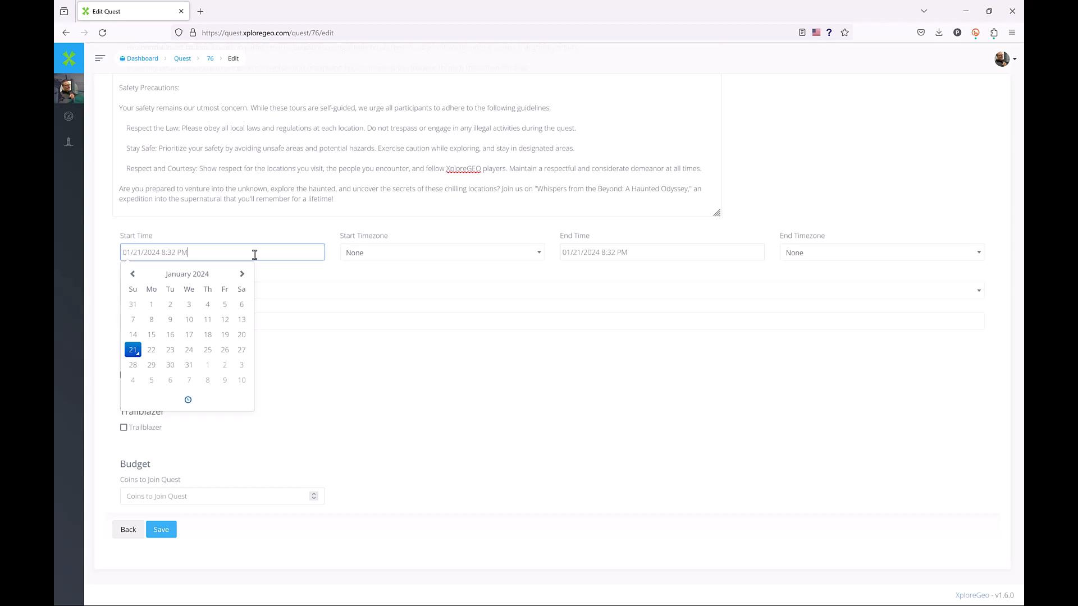
click(374, 260)
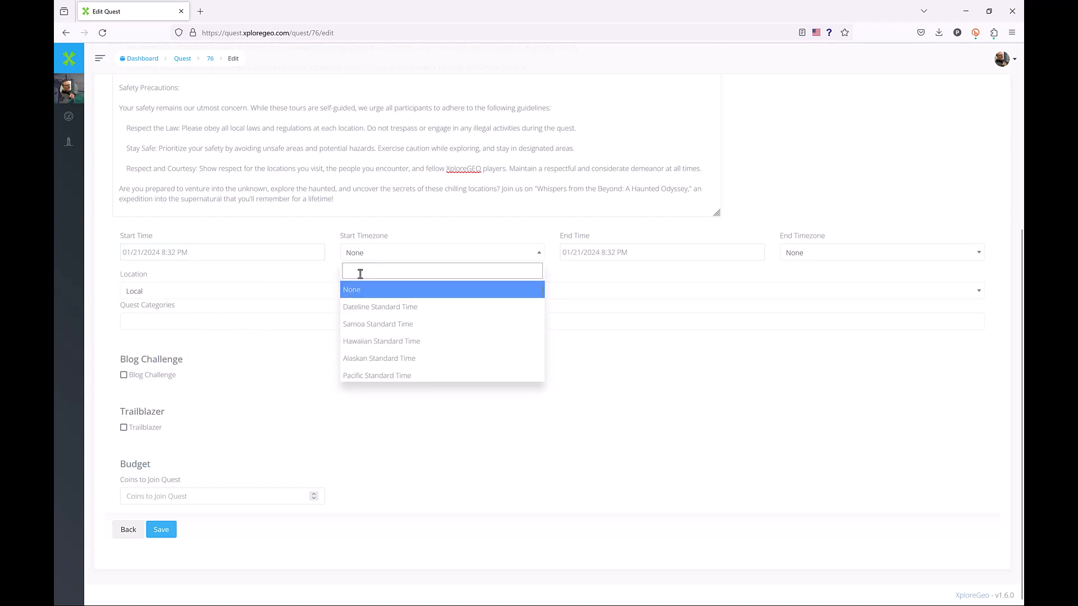
text(east)
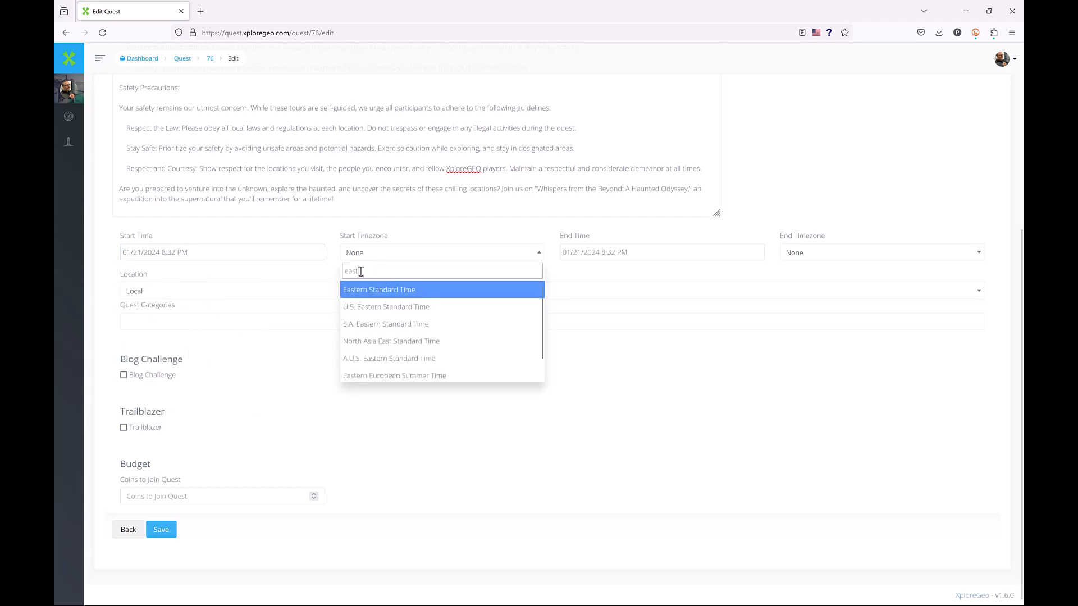
click(374, 291)
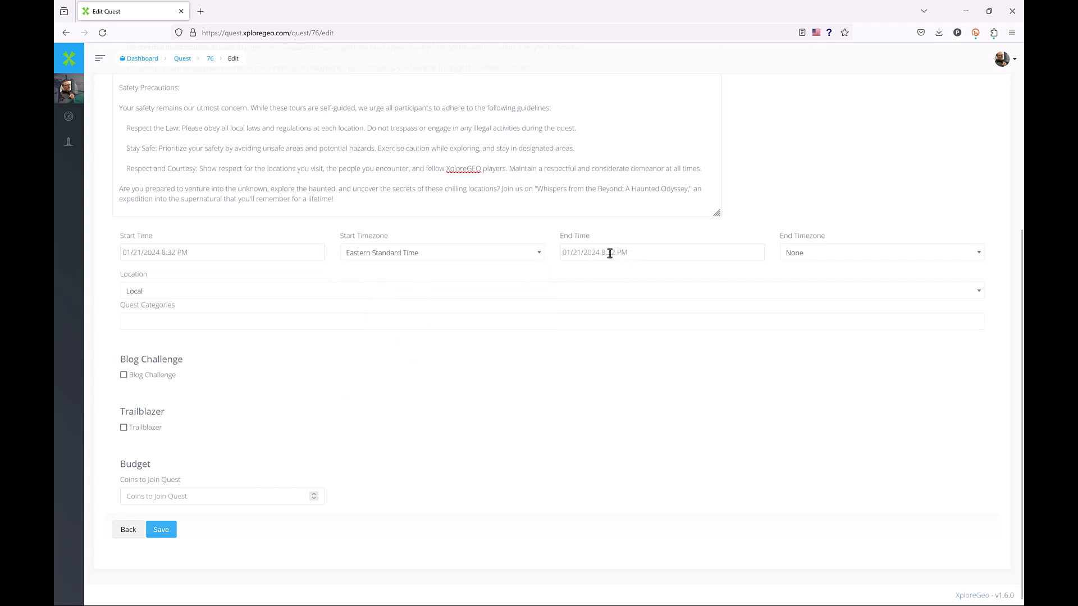
Set the quest's end time to 01/21/2124 8:32 PM and the end timezone to Eastern Standard Time.
click(592, 252)
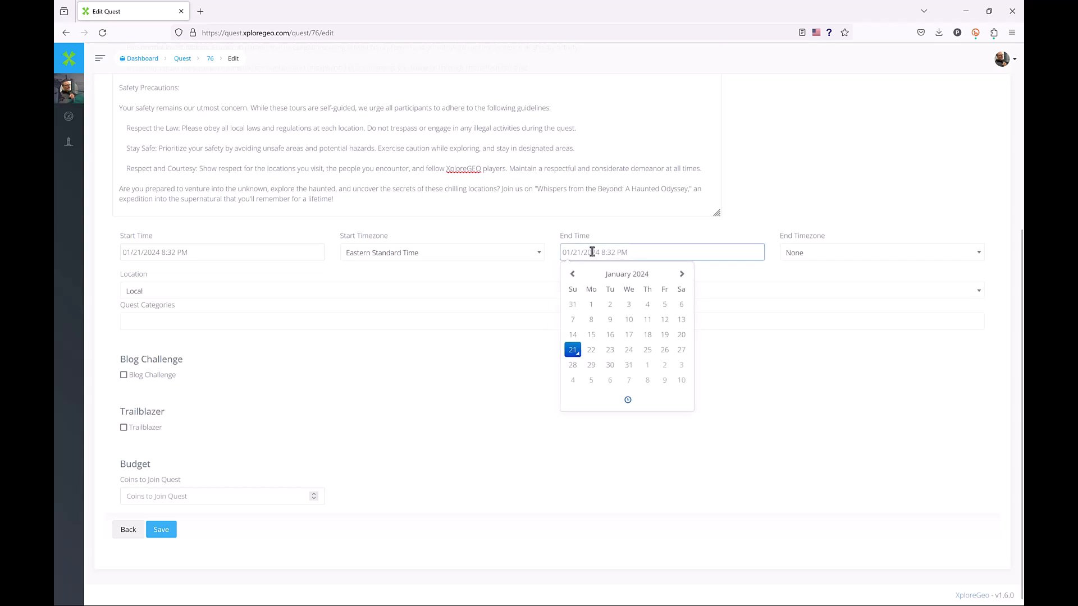
click(798, 254)
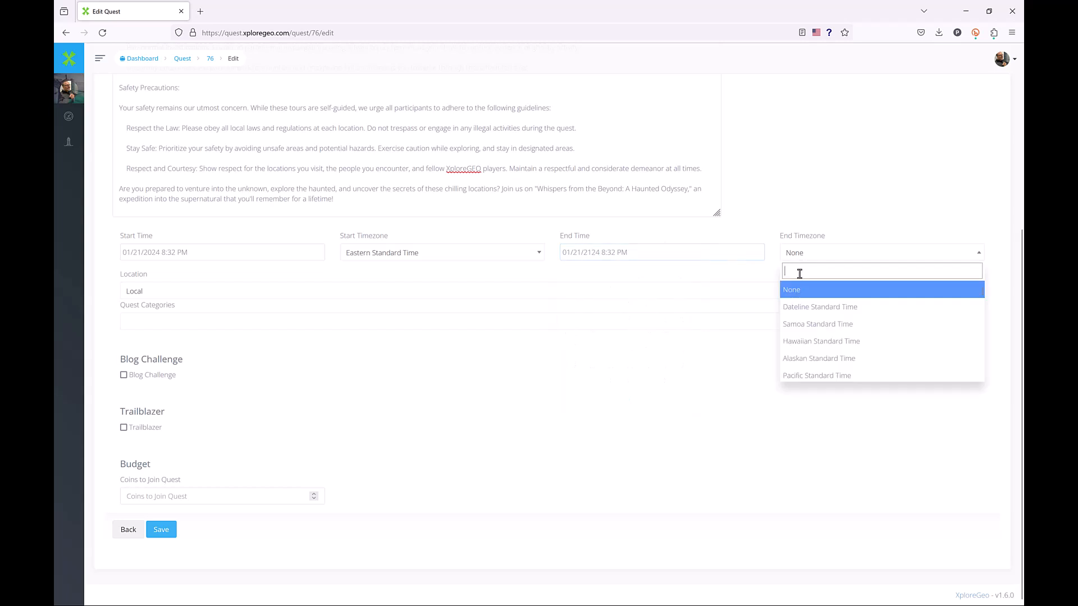
text(east)
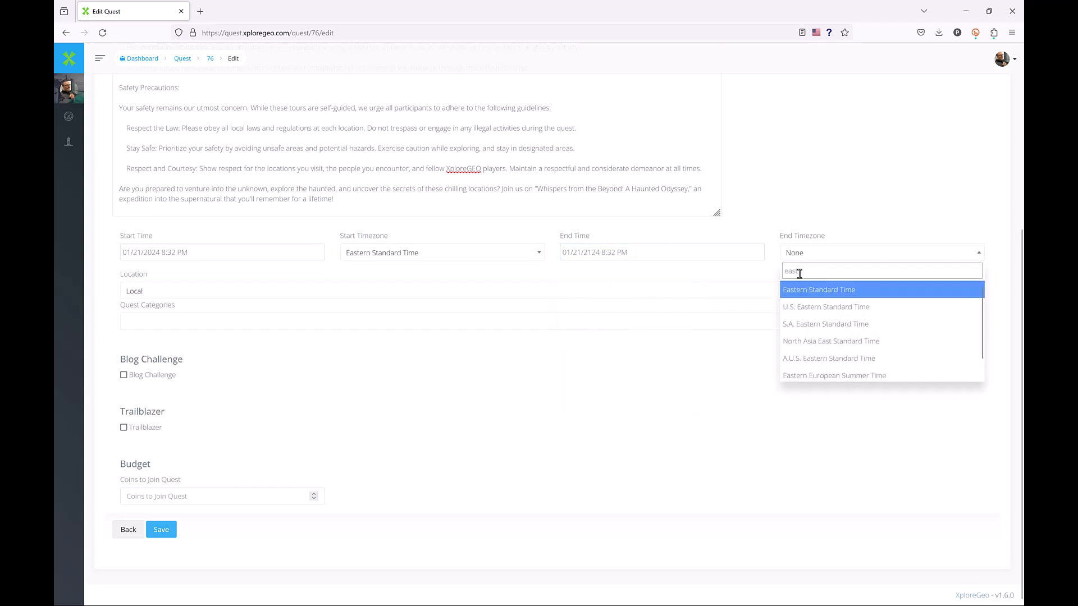
click(804, 290)
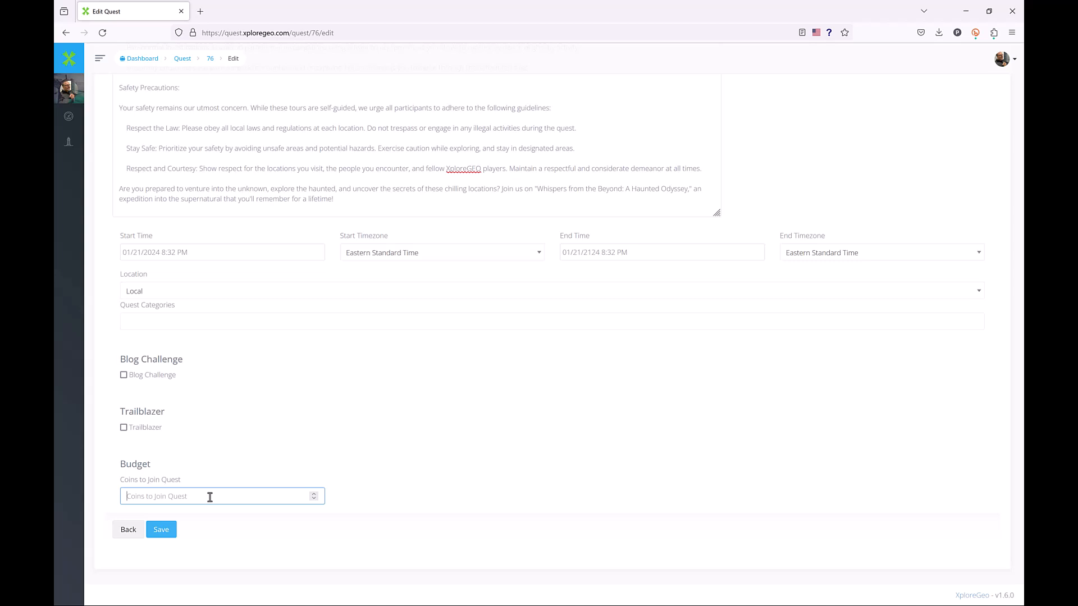
Set the coins required to join the quest to 5000 and save the quest.
text(500)
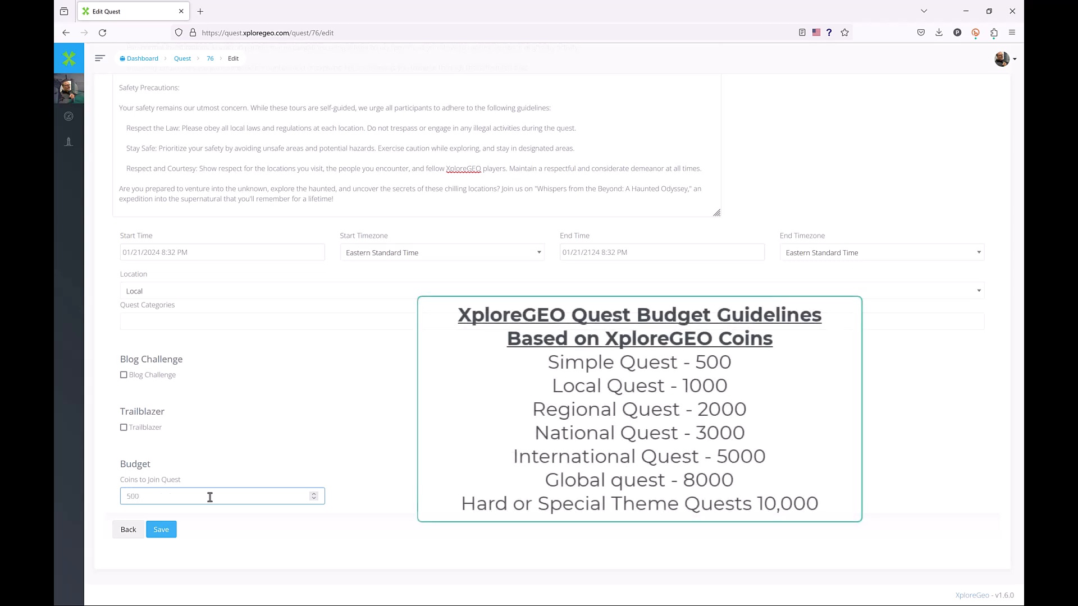
text(0)
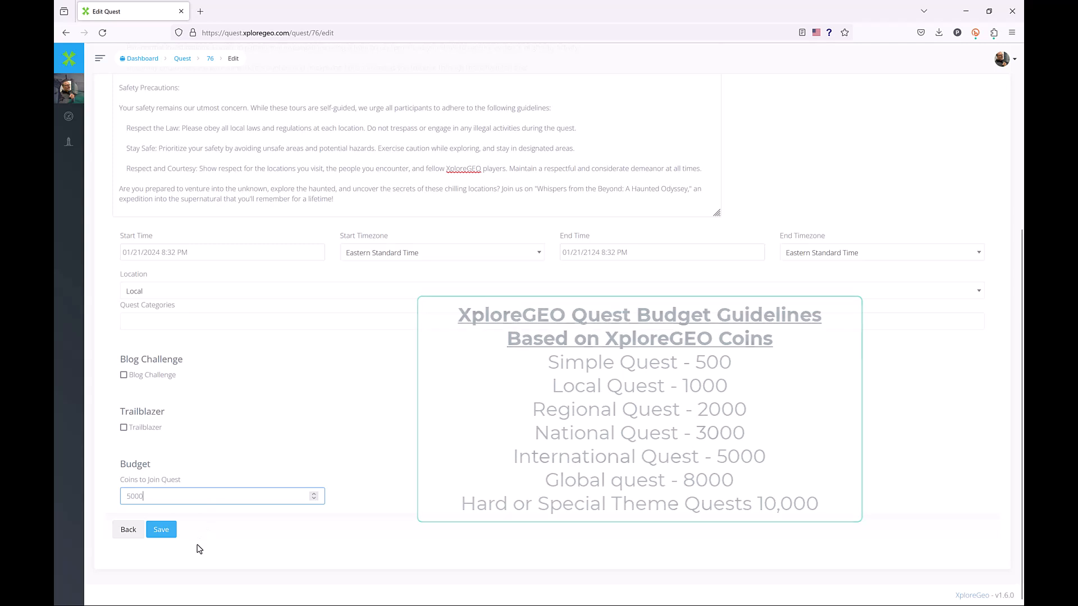
click(163, 534)
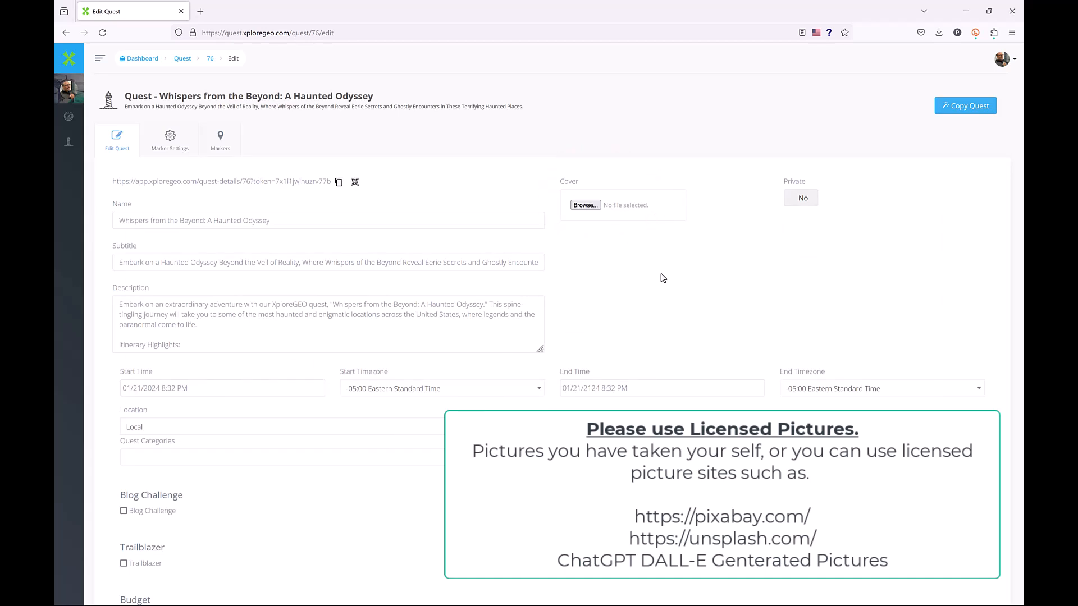
Upload XploreGEO-Whispers-from-the-Beyond-A-Haunted-Odyssey-2 from Downloads as the quest's cover image, keeping the proposed crop.
click(589, 208)
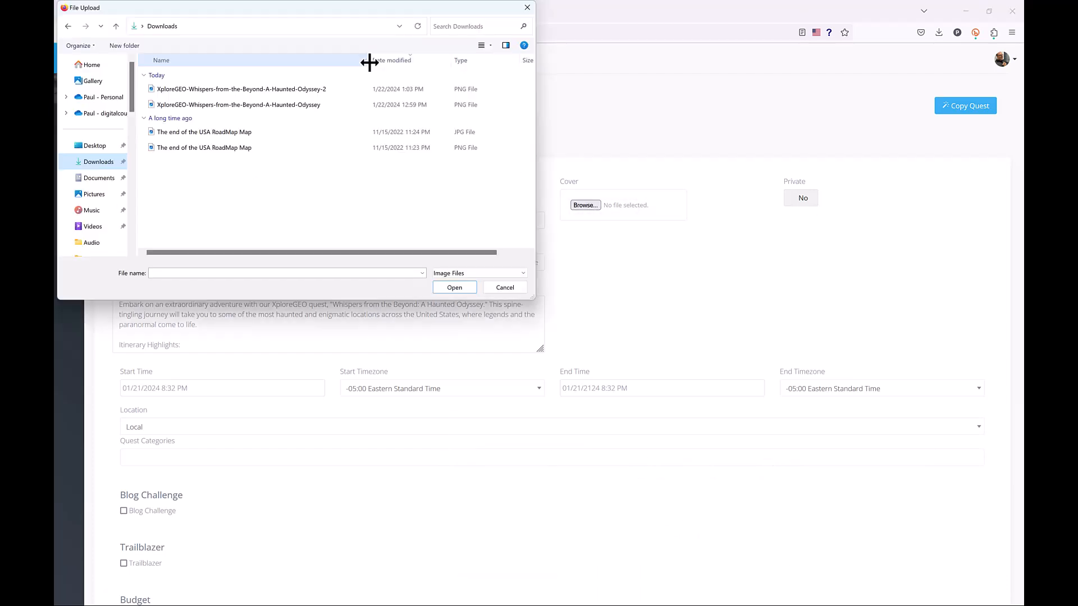
click(258, 94)
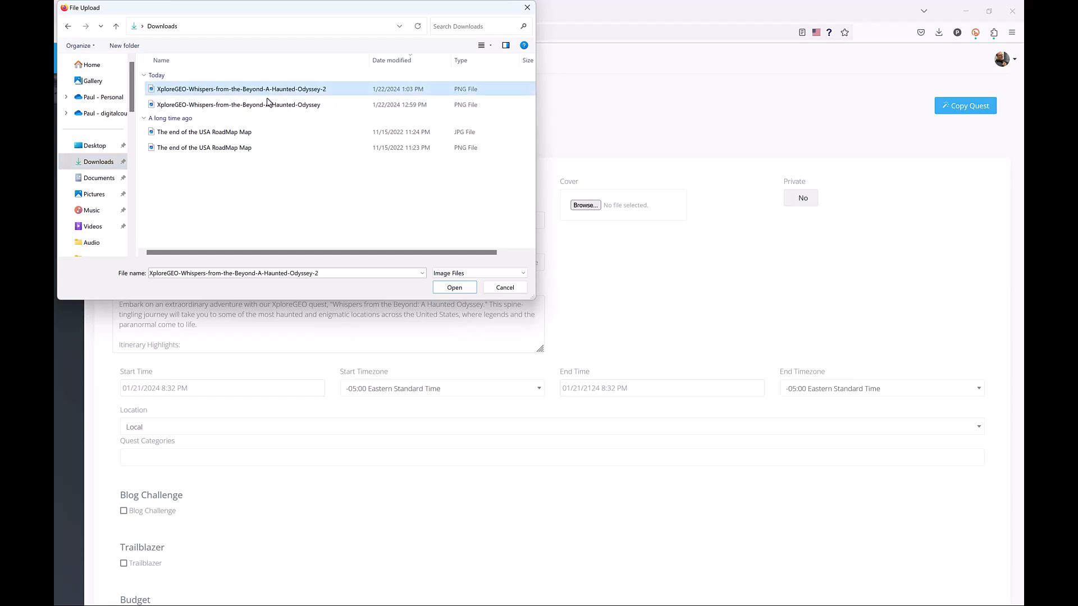
click(454, 287)
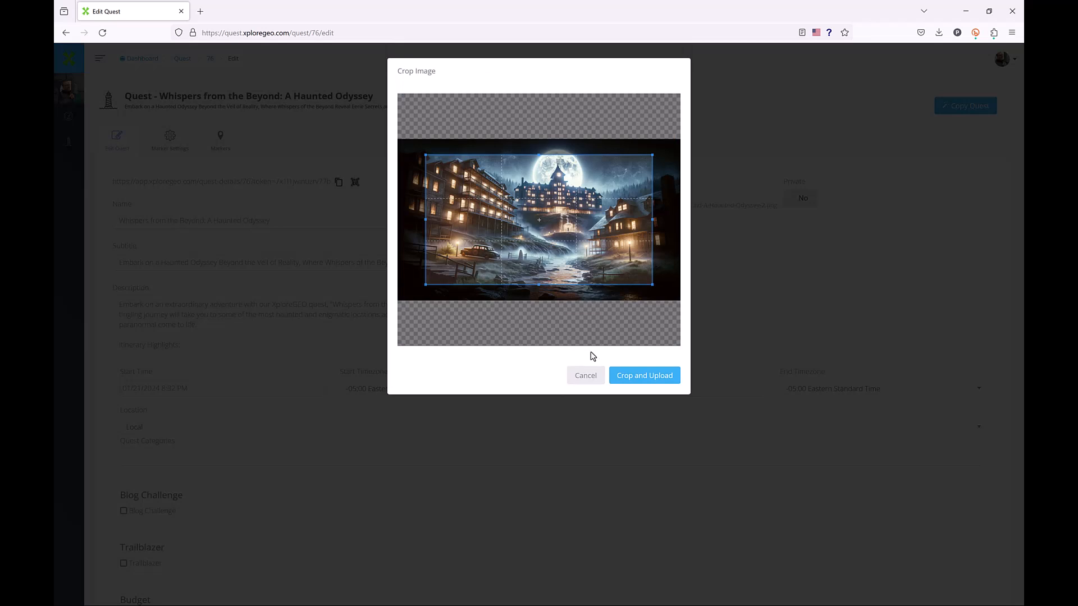
click(626, 381)
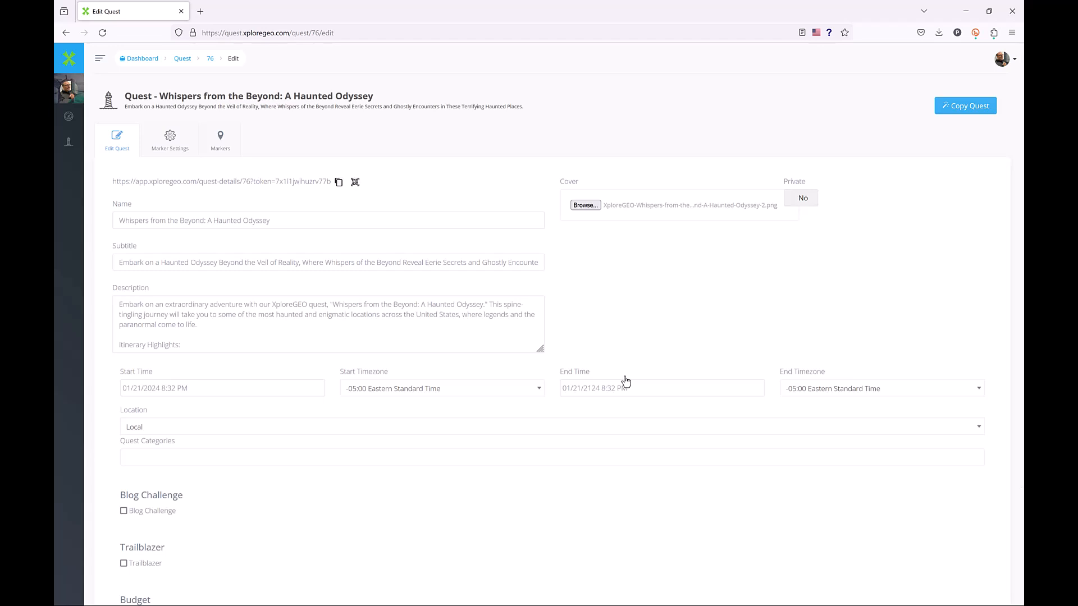
Save the quest with its newly chosen cover image.
scroll(481, 476, down, 3)
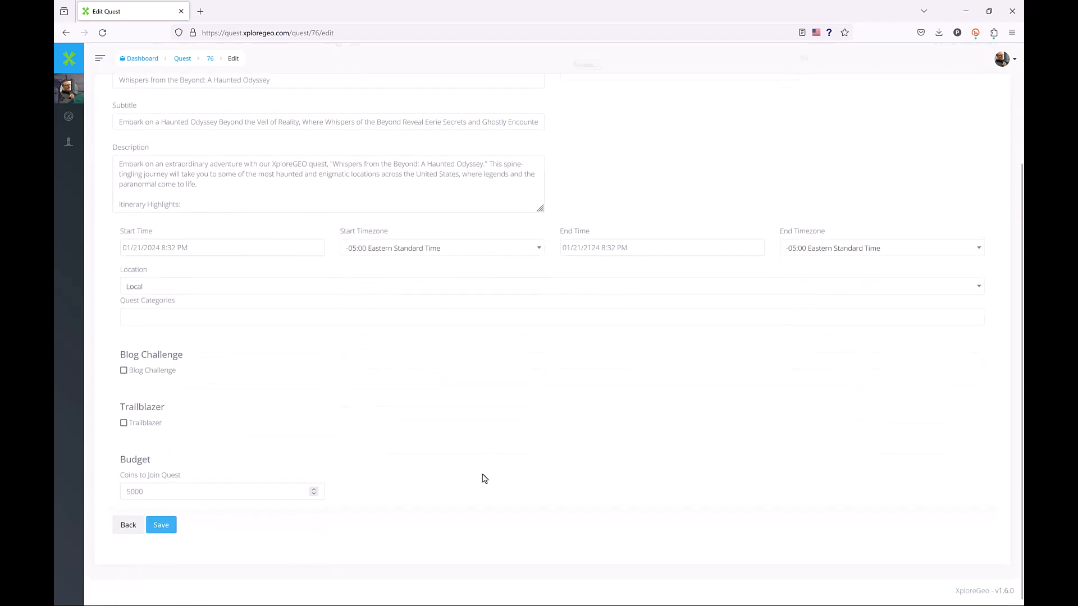
click(160, 528)
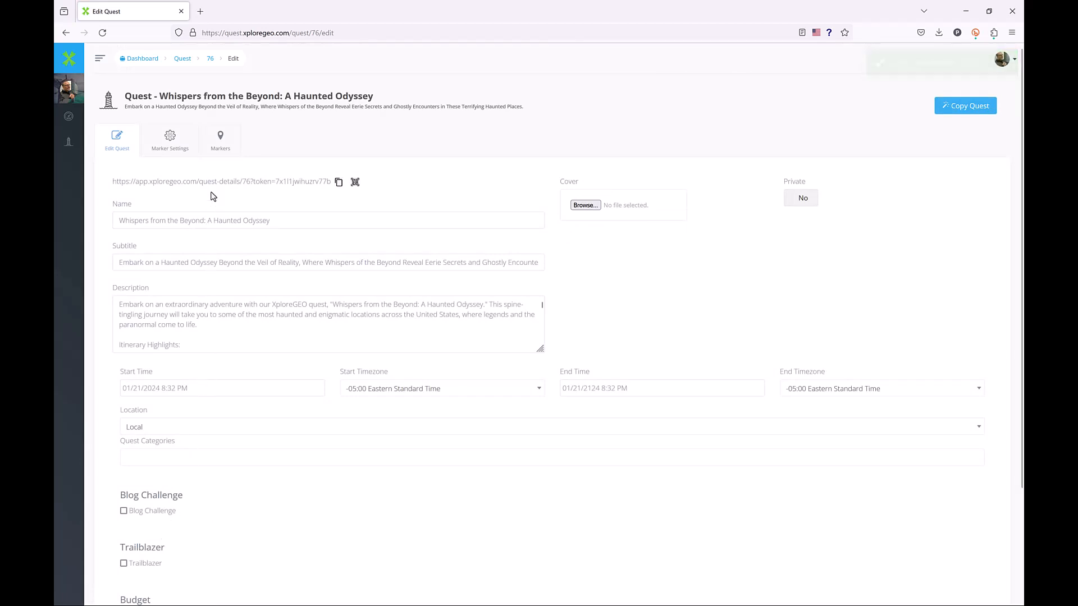
Start a new marker for the quest and name it Waverly Hills Sanatorium.
click(220, 149)
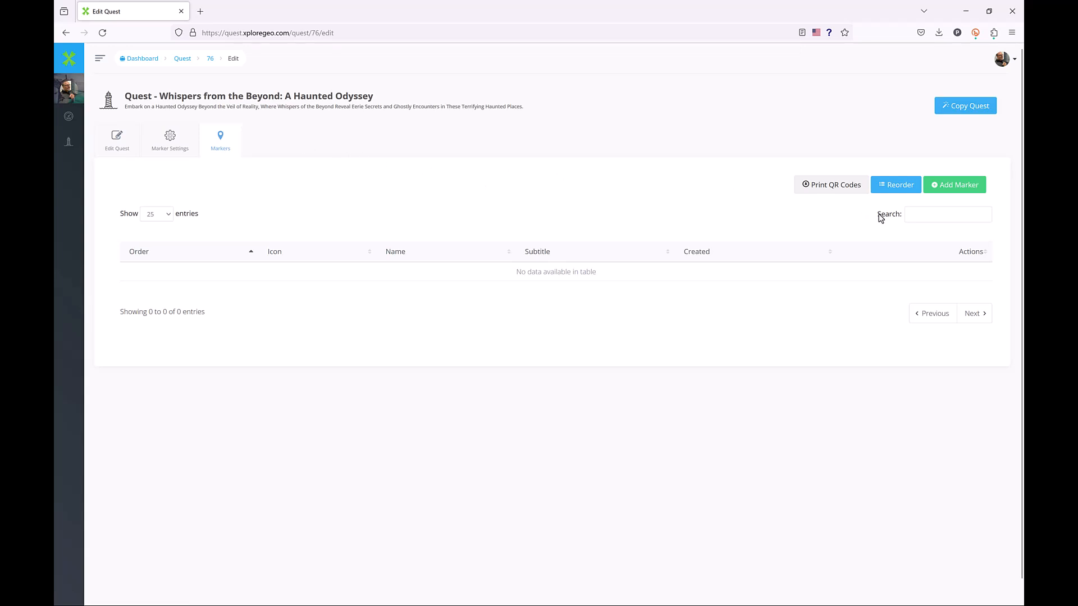
click(952, 191)
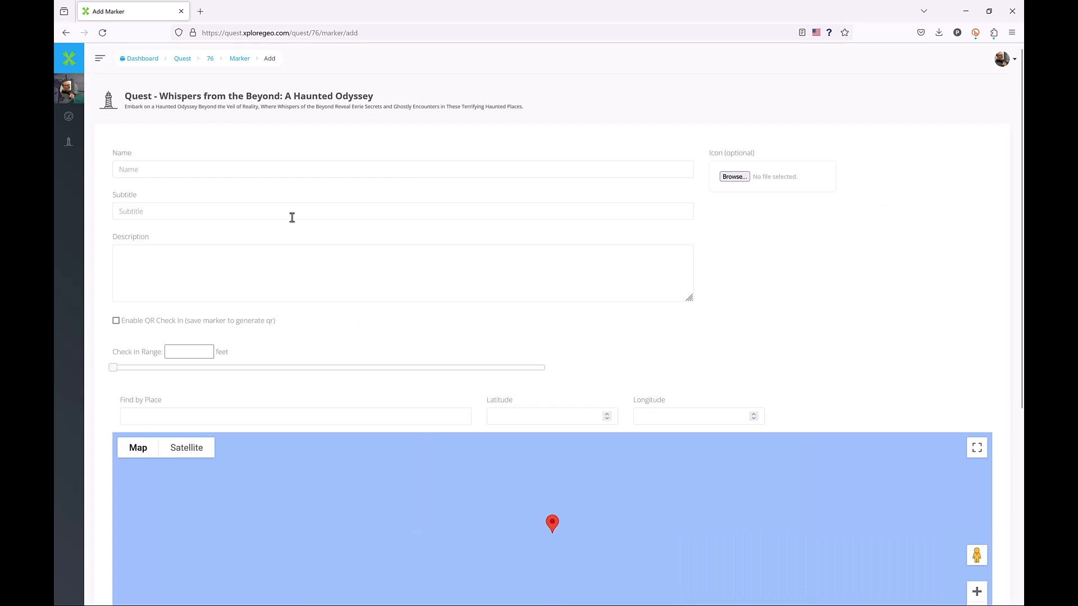
click(201, 169)
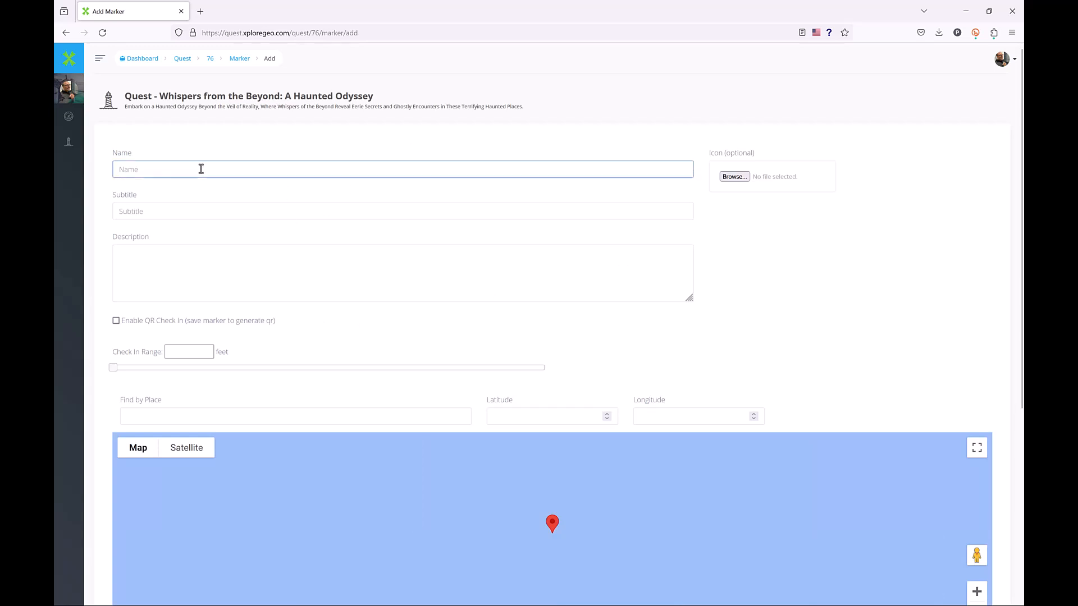
text(Waverly Hills Sanatorium)
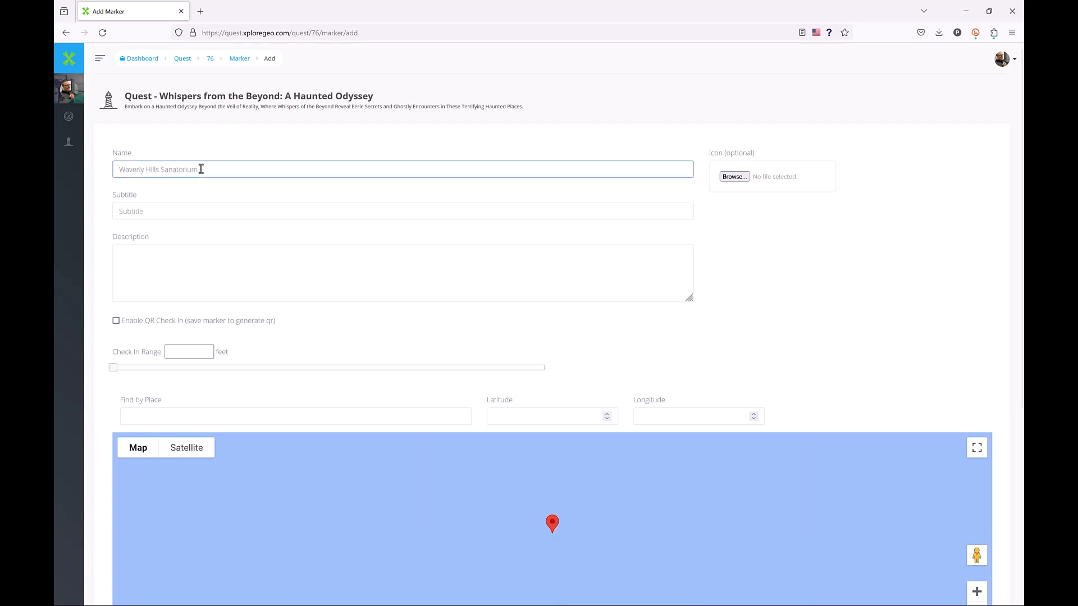
click(236, 183)
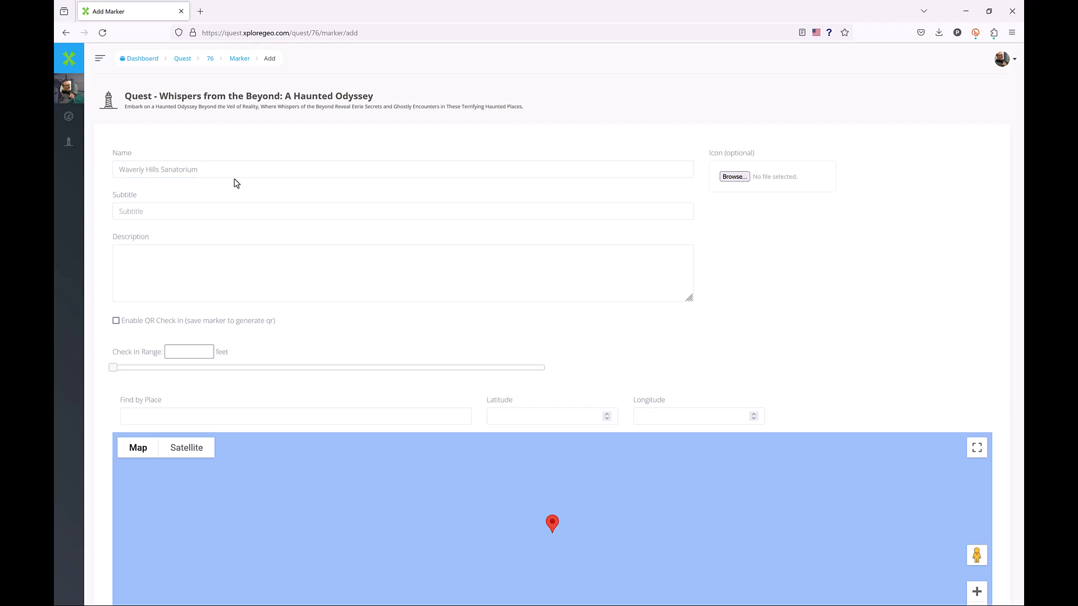
Locate the marker at Waverly Hills Sanatorium, Paralee Drive, Louisville, KY, USA and set its check-in range to 0.26 miles.
click(182, 420)
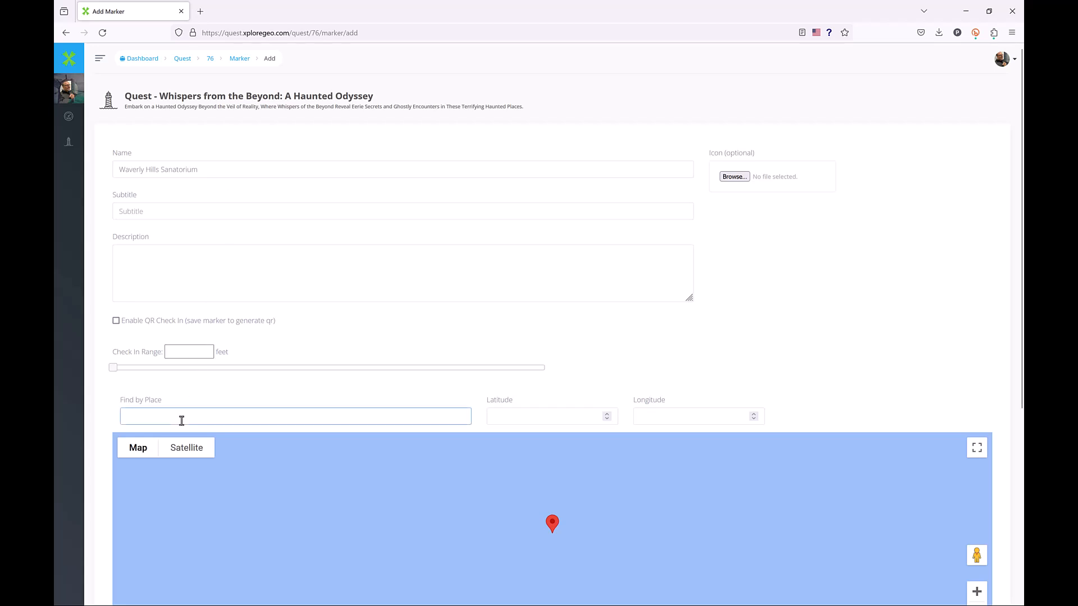
text(Waverly Hills Sanatorium)
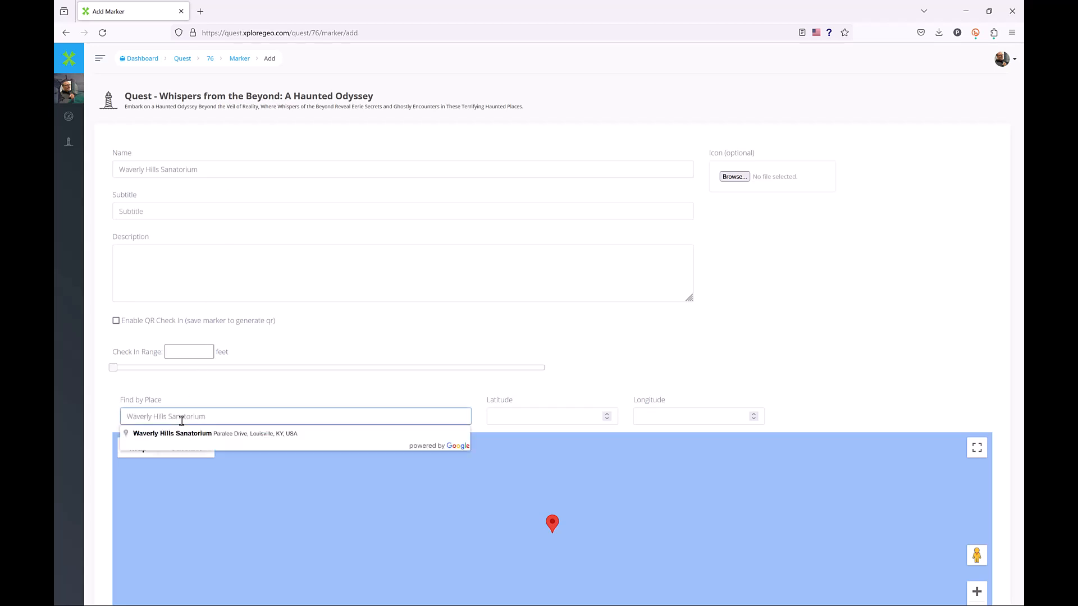
click(187, 433)
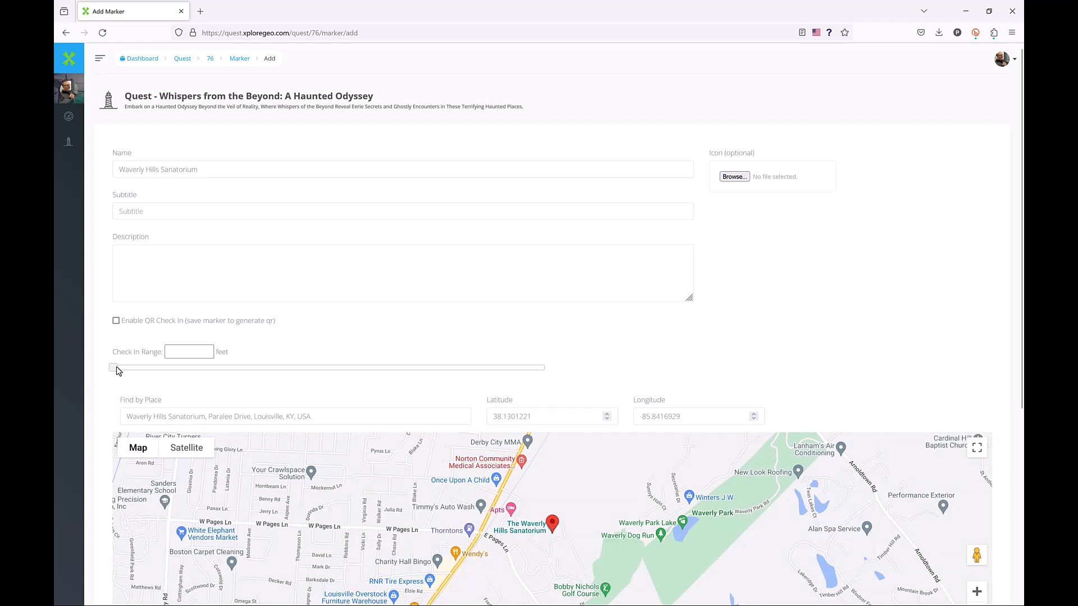
drag(116, 371, 139, 380)
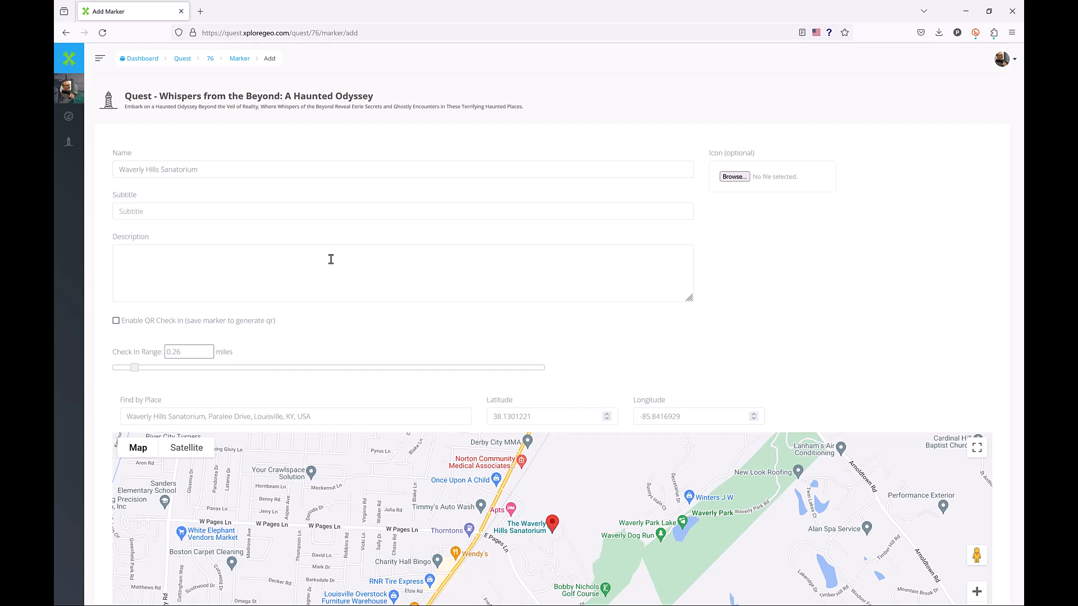
Enter the subtitle "Unearth the Eerie: Waverly Hills Sanatorium, a Haunted Destination where Whispers of the Past Echo in Every Shadow" and paste the marker's history description.
click(263, 211)
text(Unearth the Eerie: Waverly Hills Sanatorium, a Haunted Destination where Whispers of the Past Echo in Every Shadow)
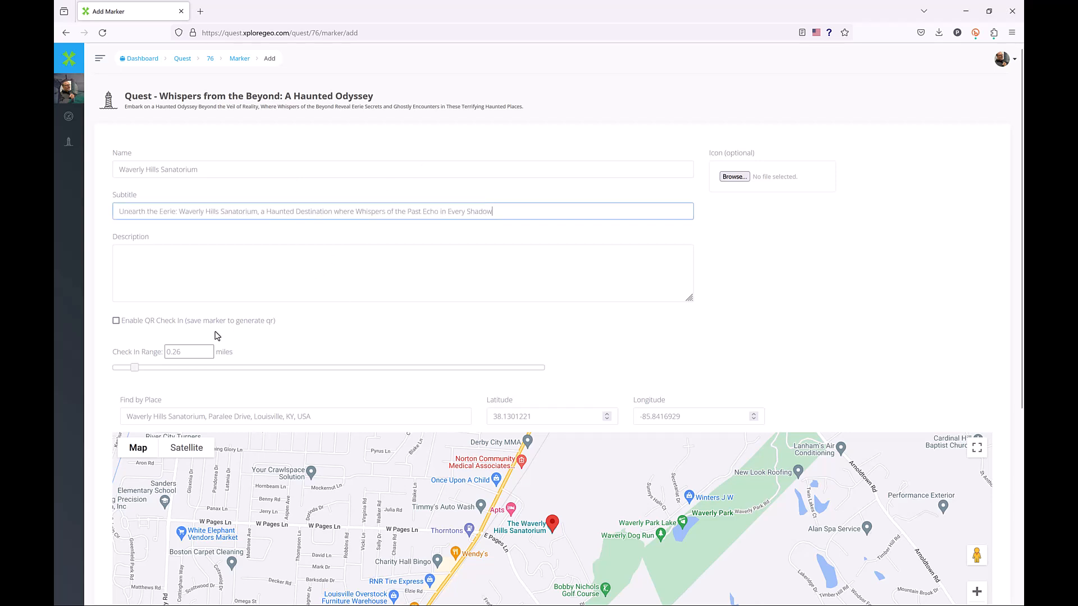
click(192, 270)
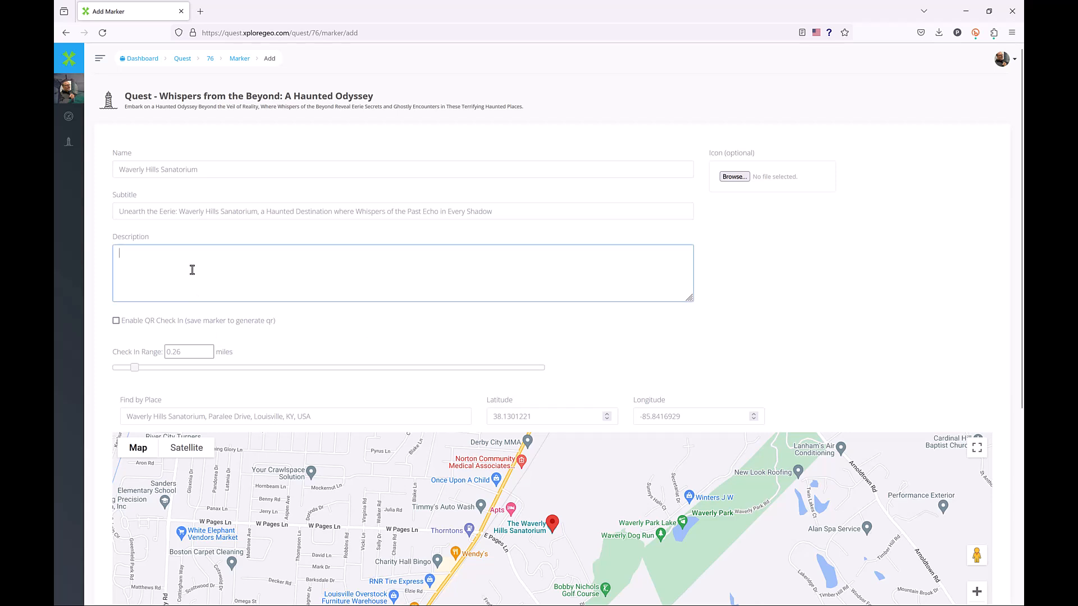
key(ctrl+v)
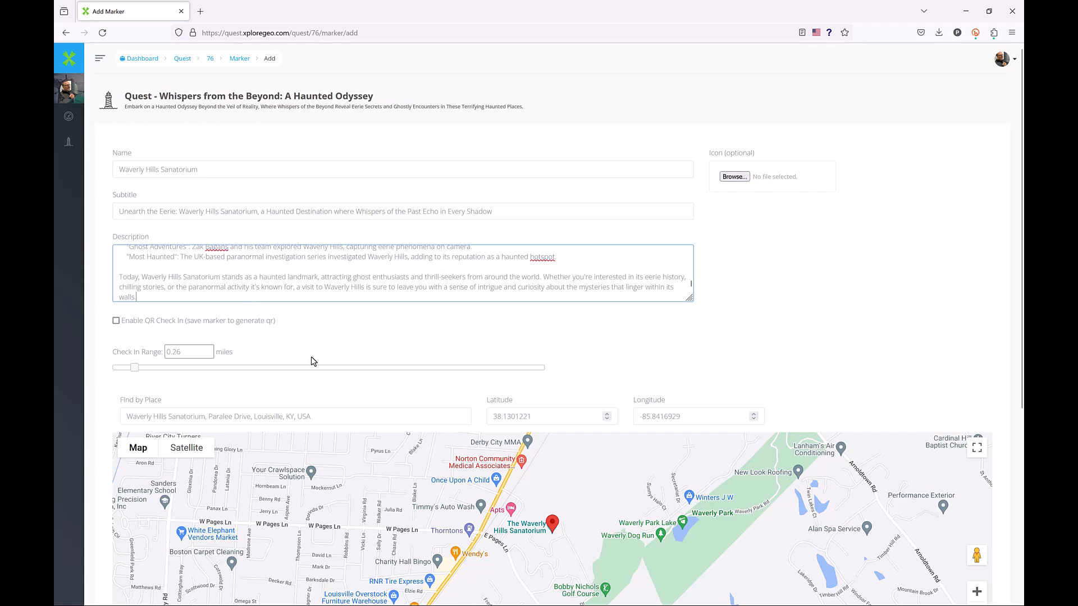
Set the marker's check-in reward to Medium (20 Coins) and save the marker.
scroll(312, 361, down, 4)
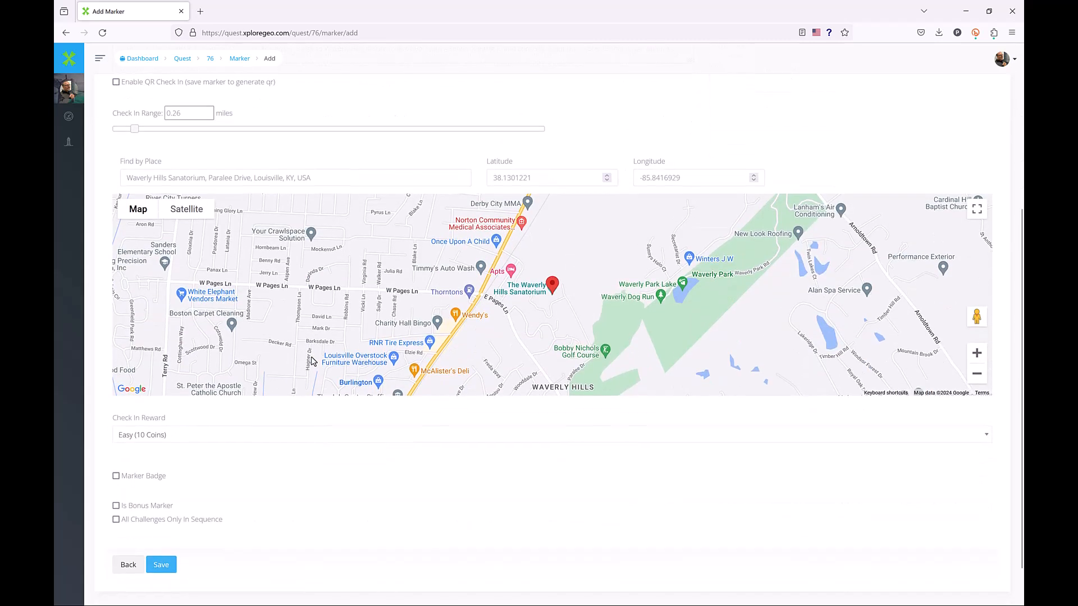
scroll(312, 361, down, 1)
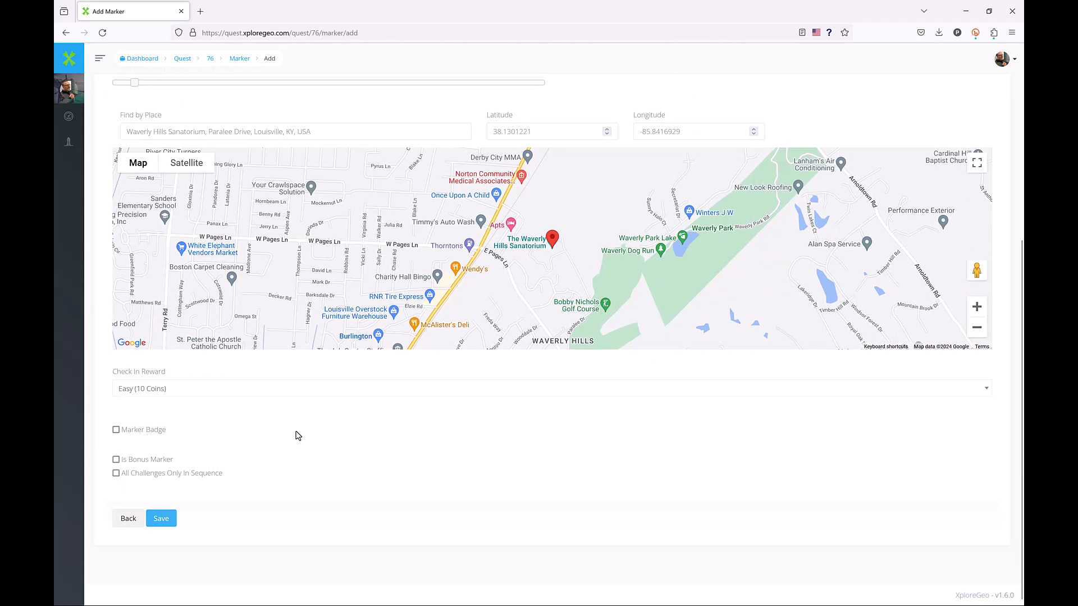
click(283, 398)
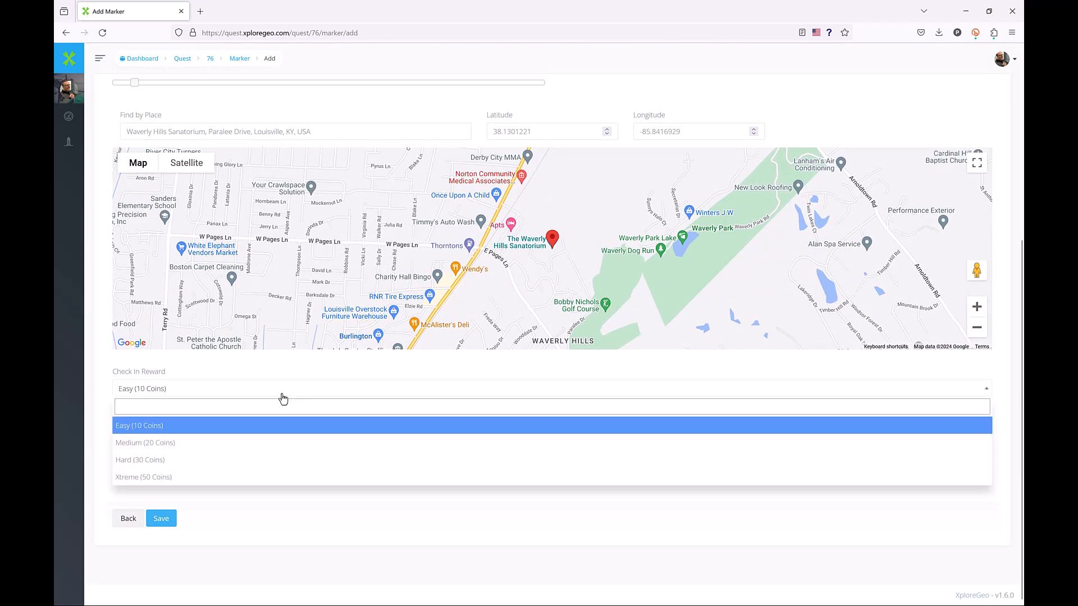
click(215, 450)
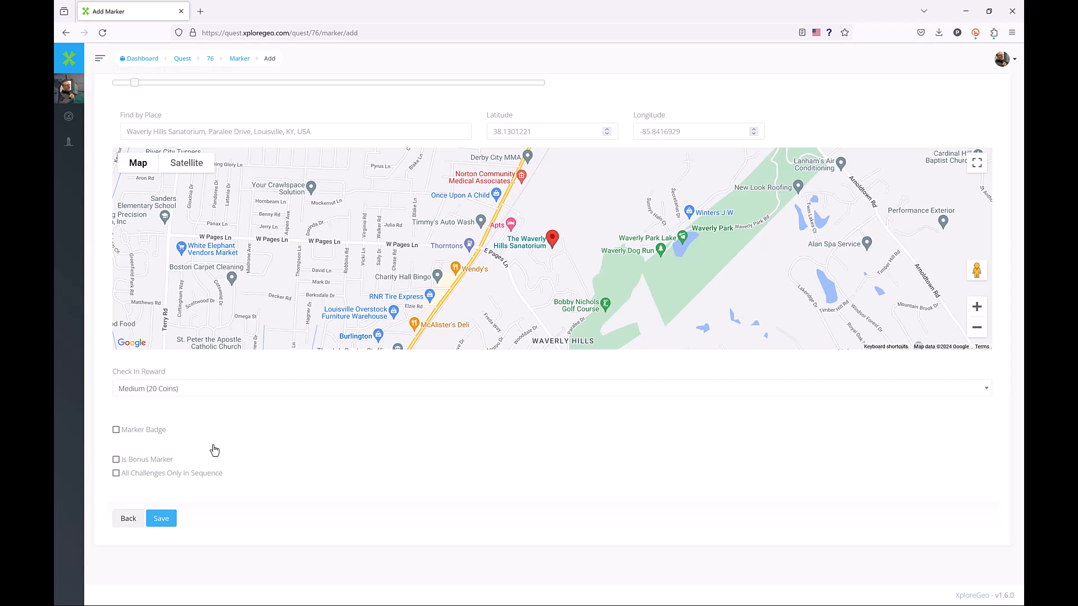
click(162, 518)
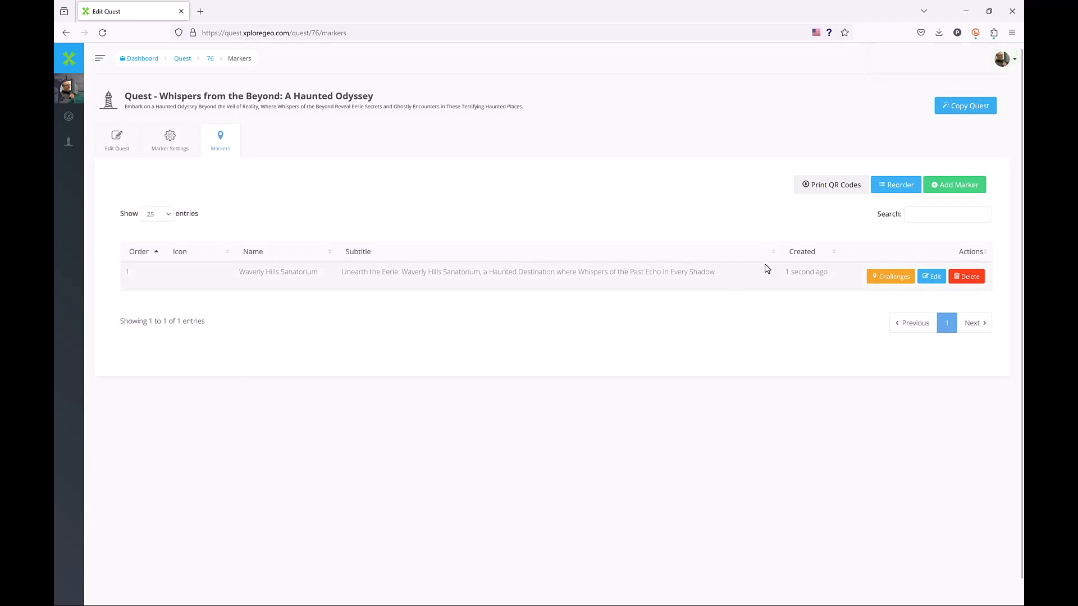
Edit the Waverly Hills Sanatorium marker to use the Waverly Hills Sanatorium image from the Quest folder as its icon, and save it.
click(933, 279)
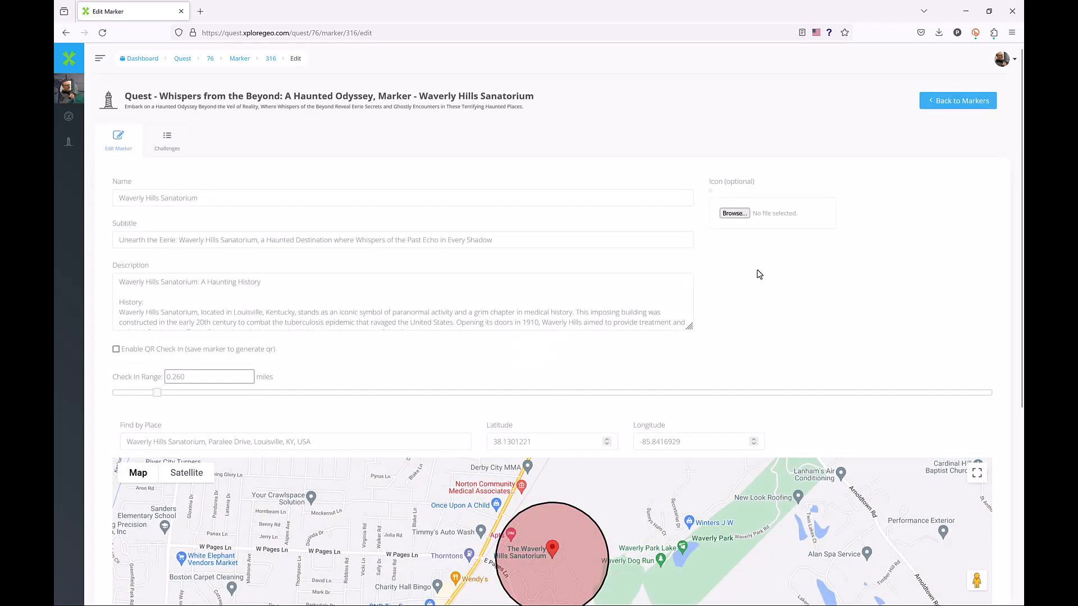
click(734, 213)
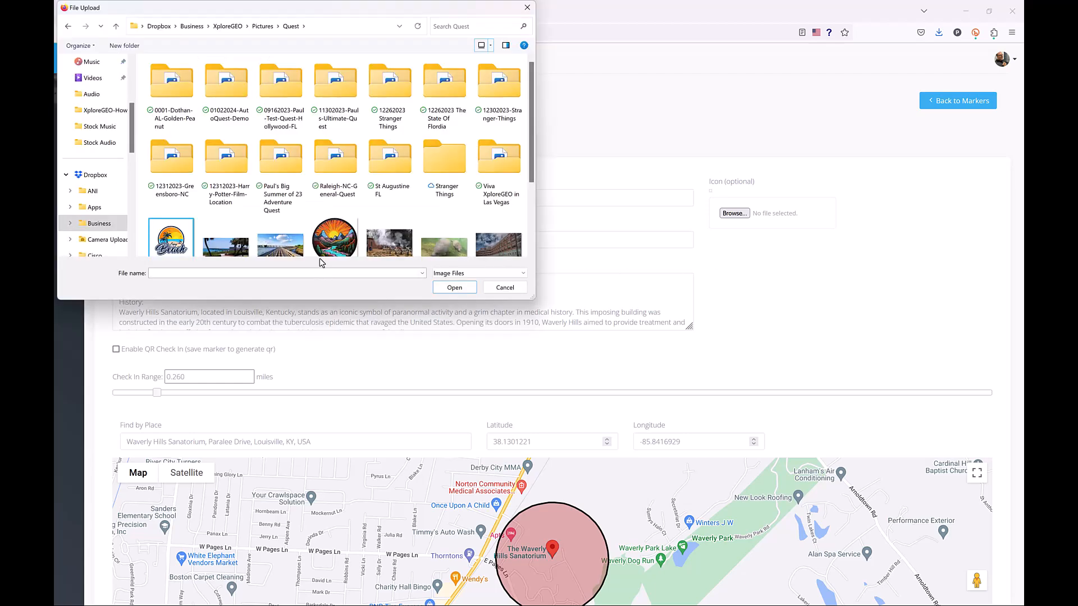
scroll(320, 235, down, 1)
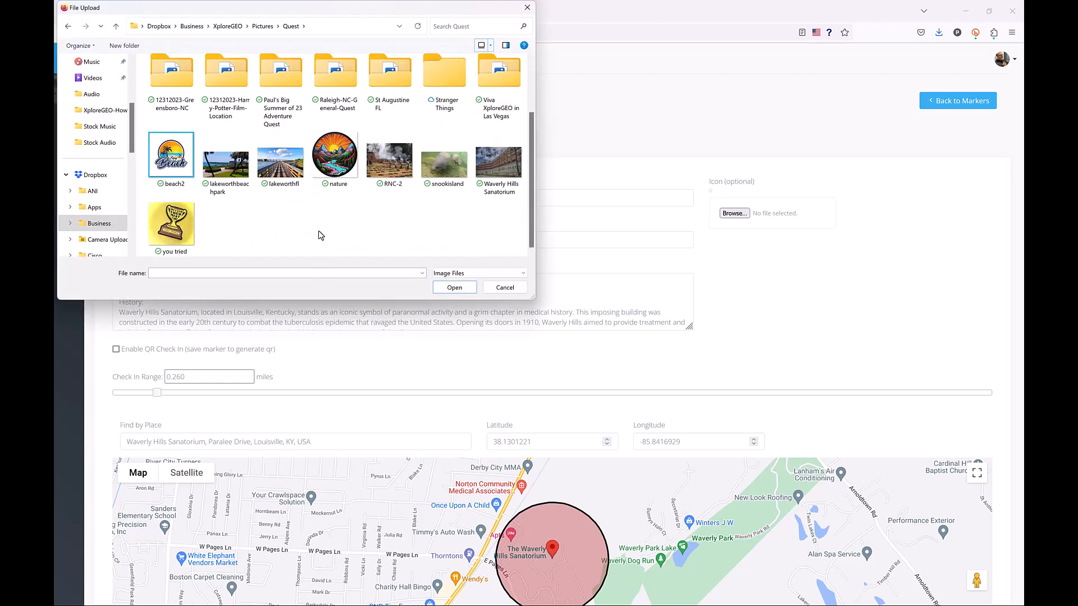
click(499, 165)
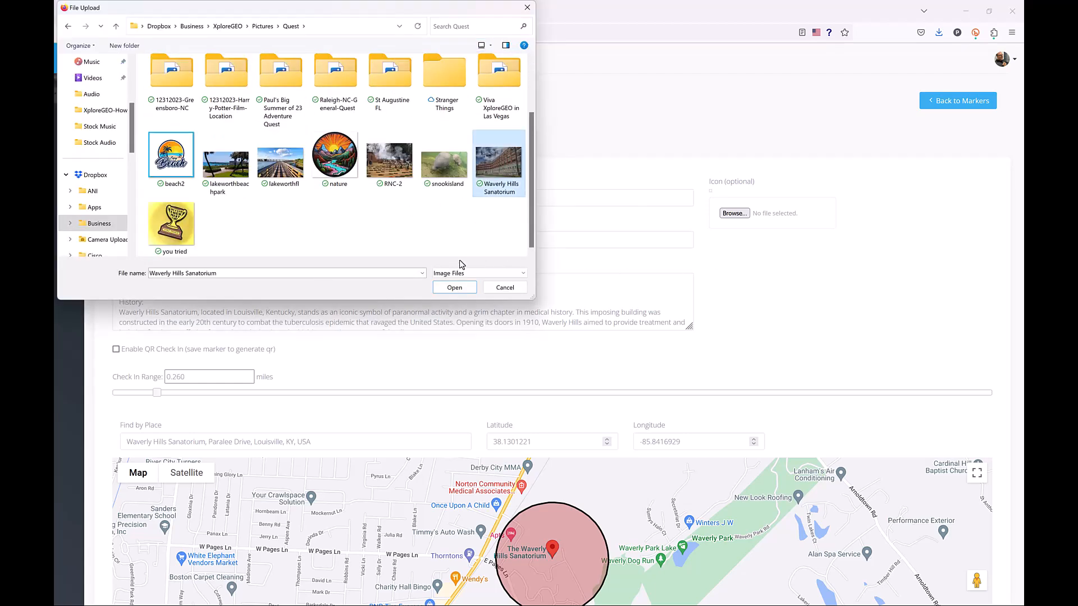
click(454, 288)
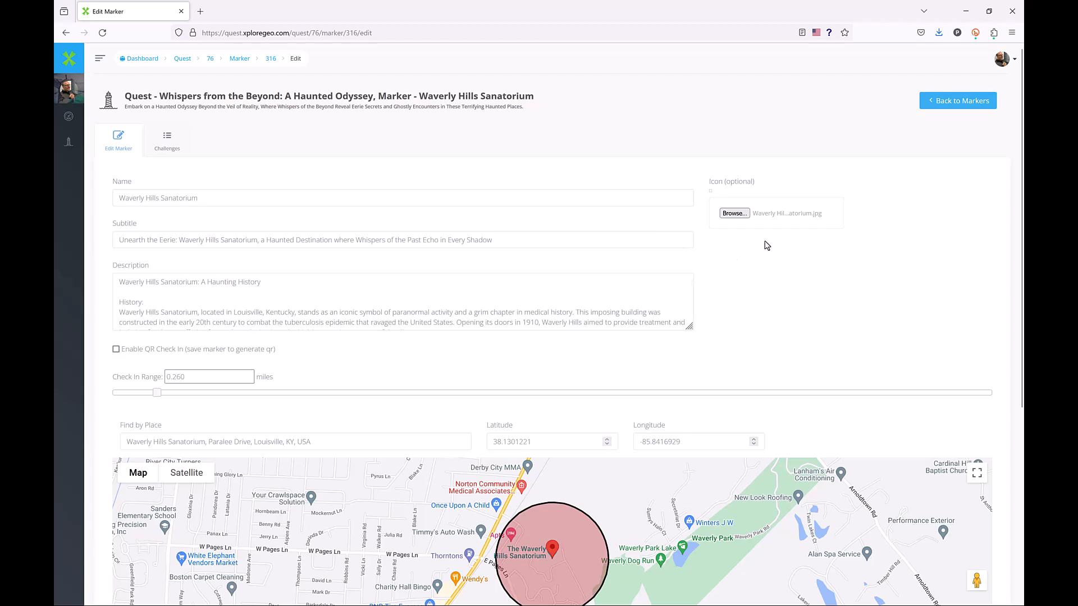
scroll(493, 387, down, 10)
click(163, 543)
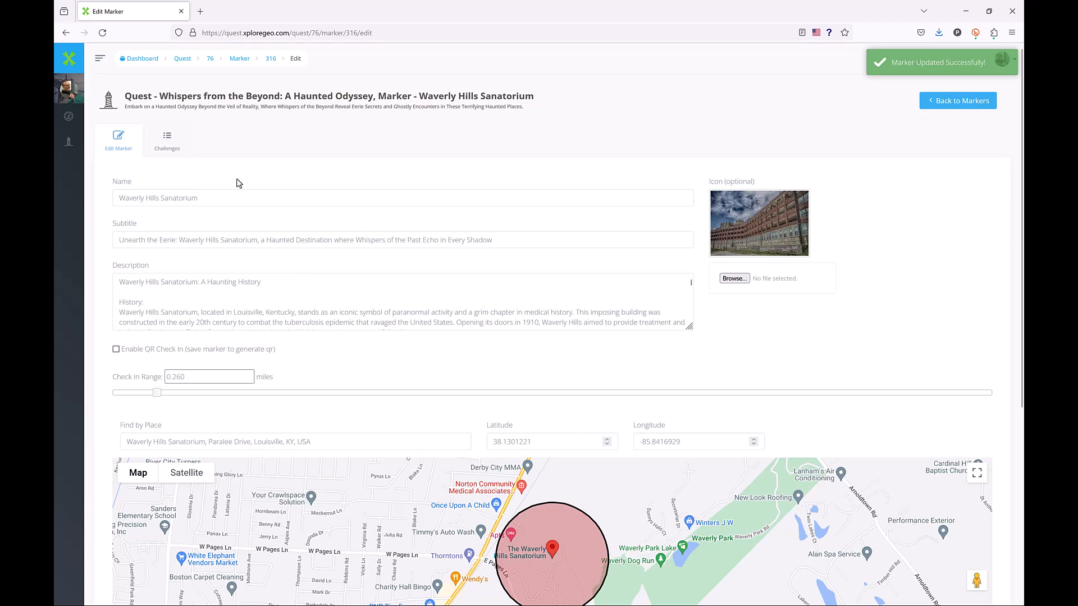
Add a review challenge to the marker named "Review Waverly Hills Sanatorium" with a minimum of 50 characters, and save it.
click(172, 147)
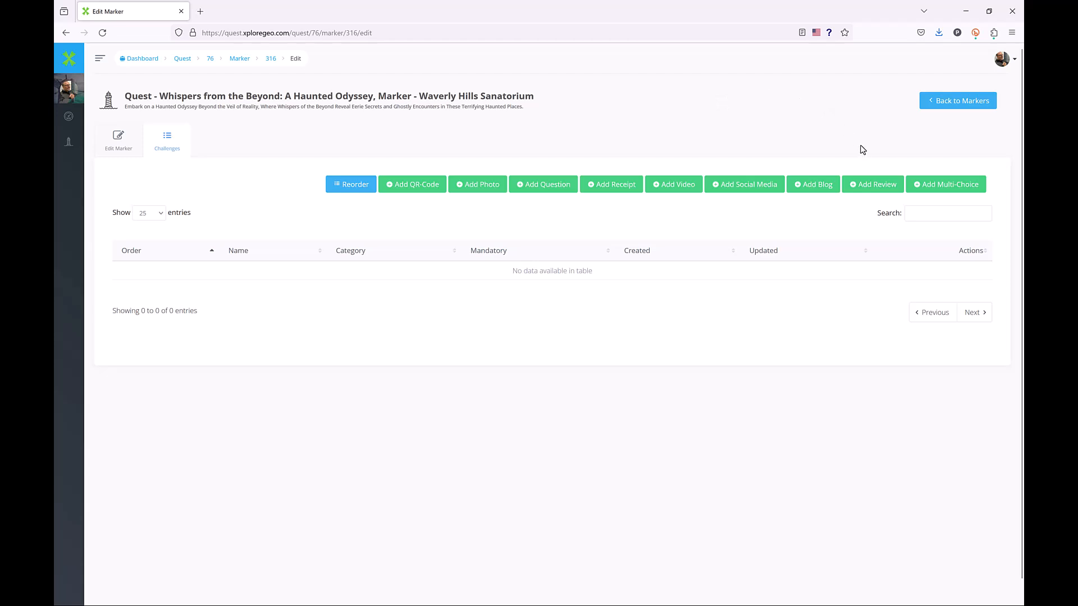
click(868, 193)
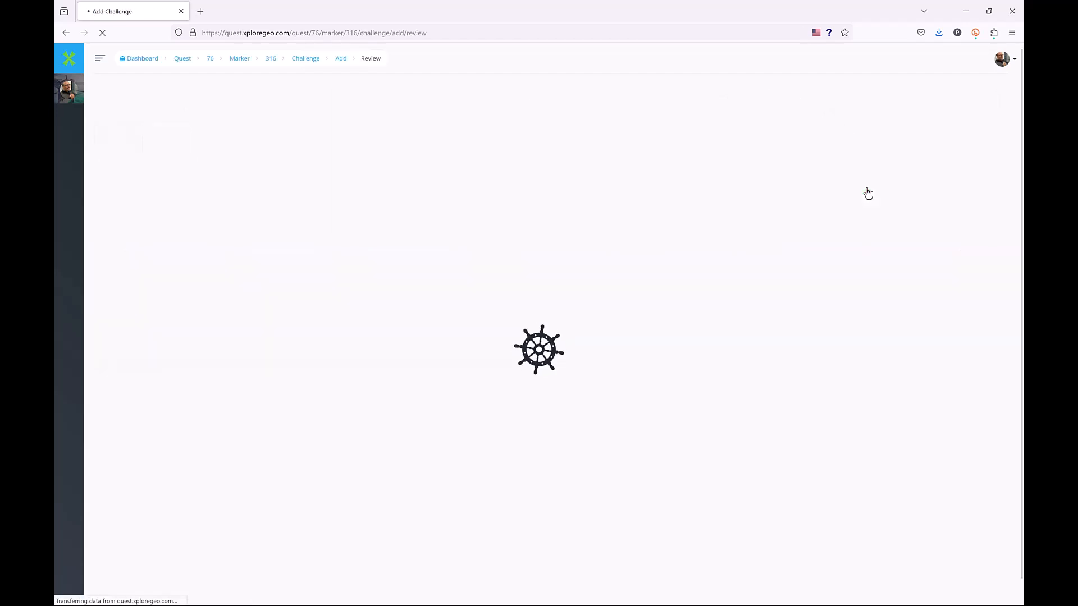
click(235, 188)
text(Review)
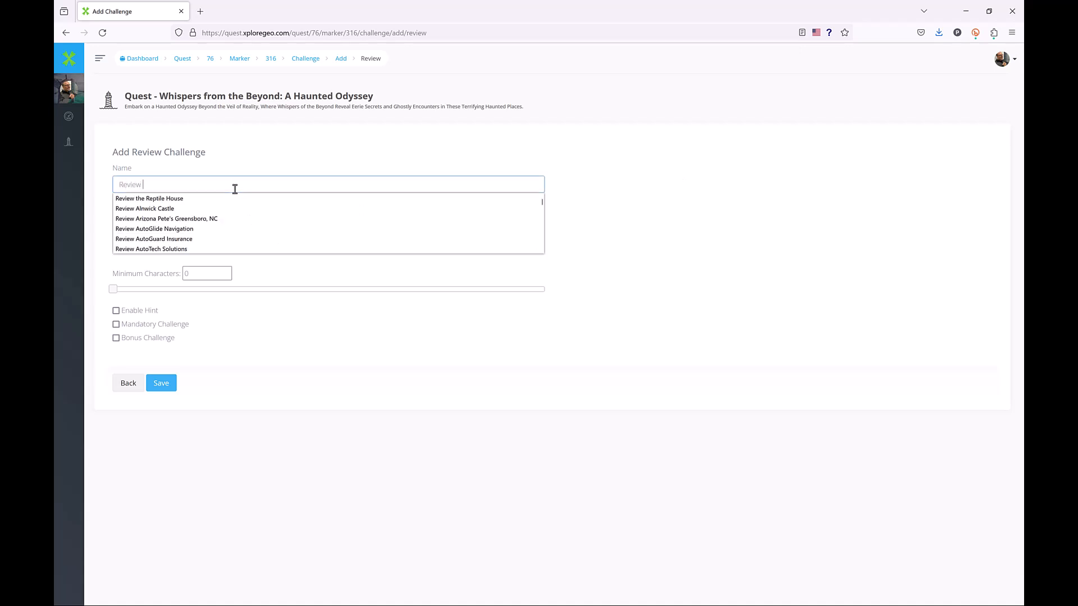
text(Waverly Hills Sanatorium)
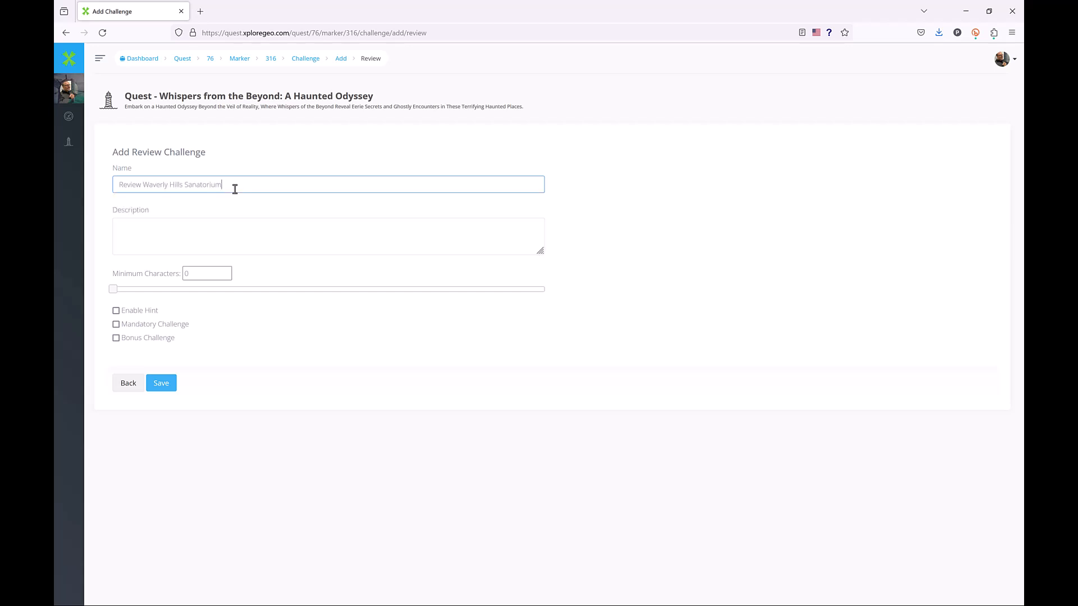
drag(190, 272, 164, 272)
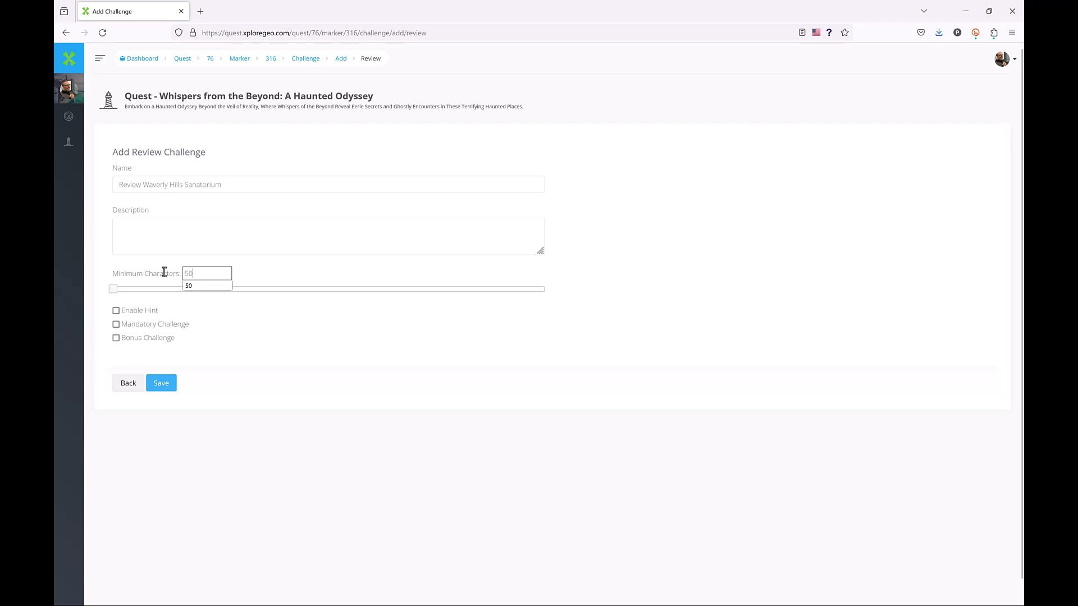
click(188, 285)
click(160, 387)
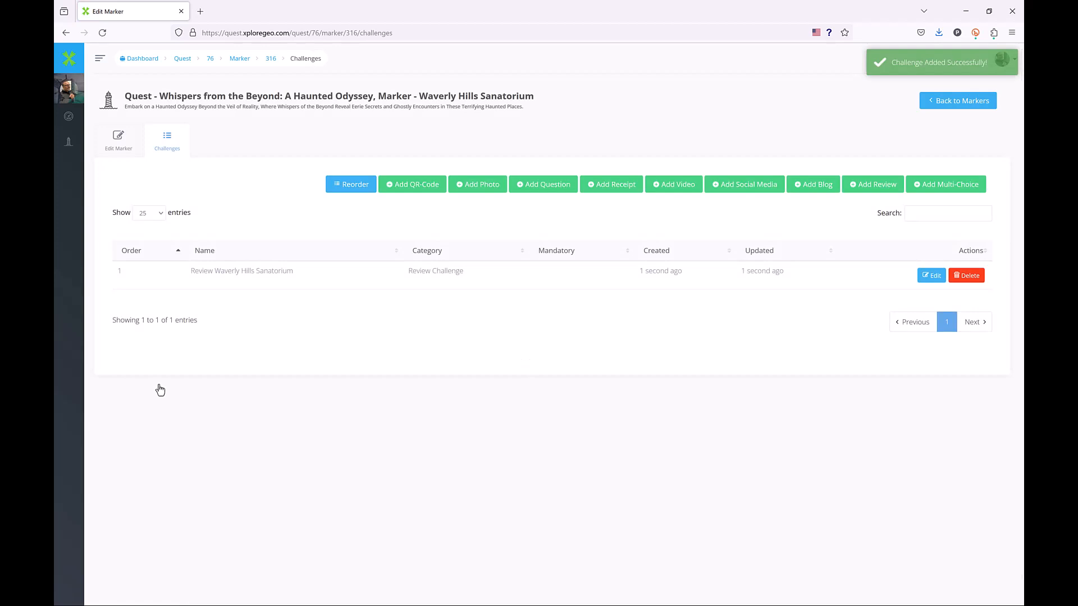
Start a new photo challenge for the Waverly Hills Sanatorium marker and name it "Selfie Time".
click(479, 187)
click(265, 186)
text(Se)
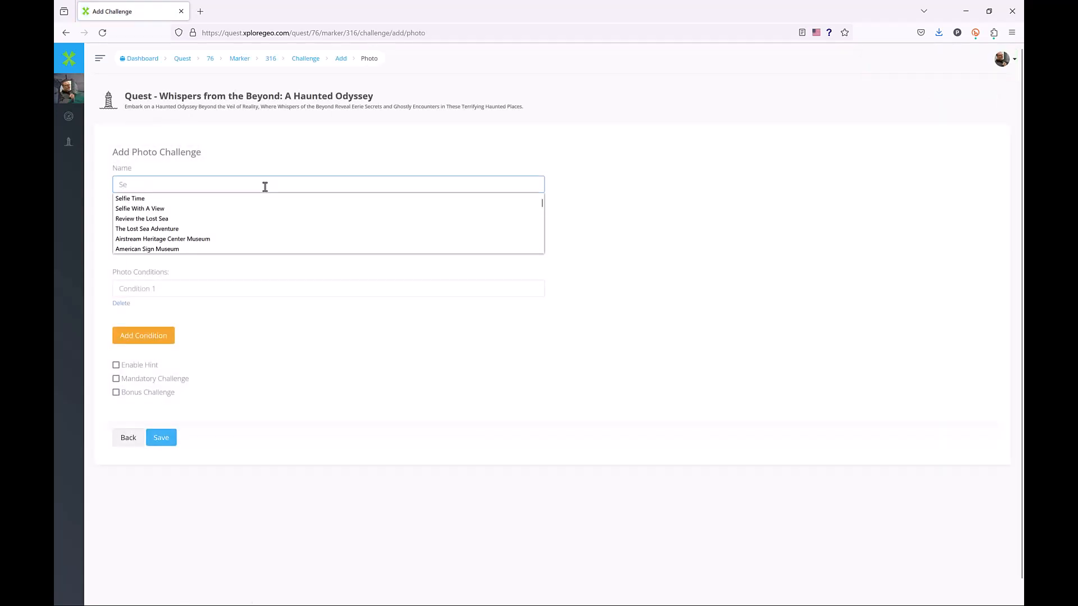
text(lfi)
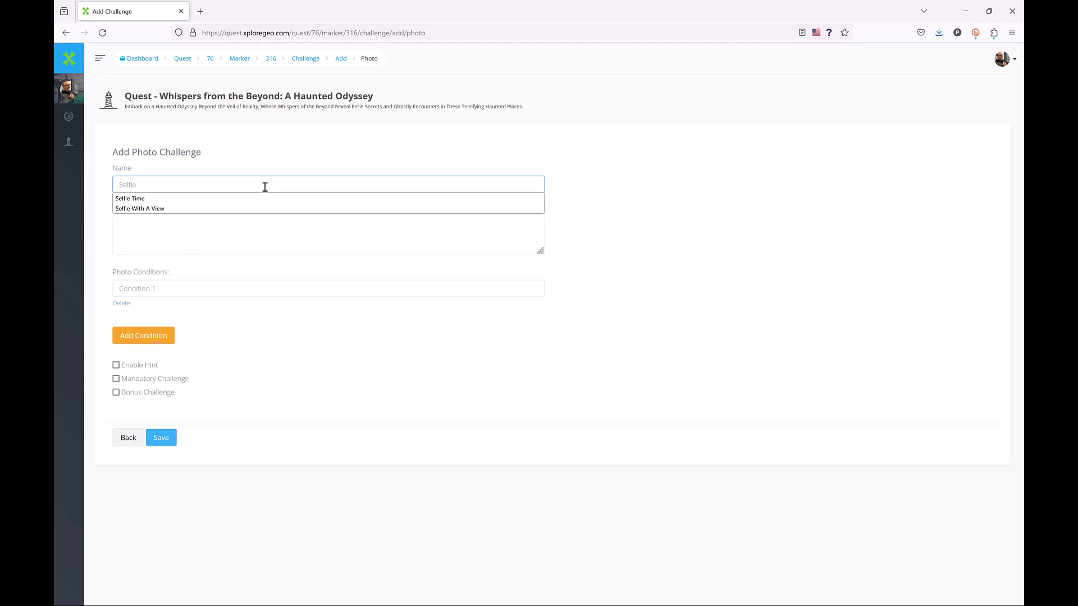
text(e)
click(197, 199)
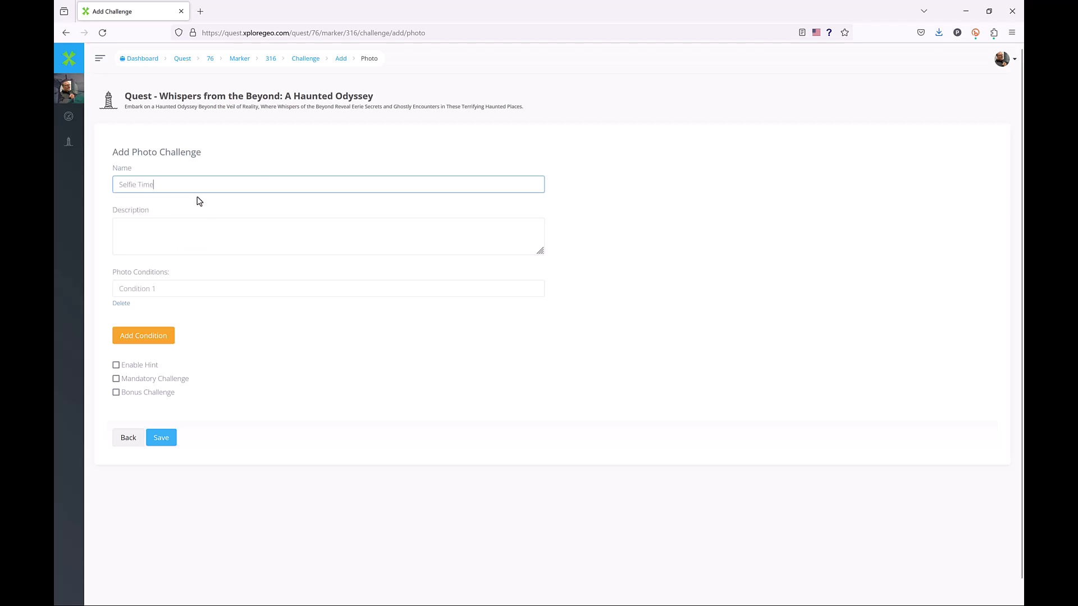
Set the photo condition to "Upload a Selfie at Waverly Hills Sanatorium" and save the challenge.
click(151, 290)
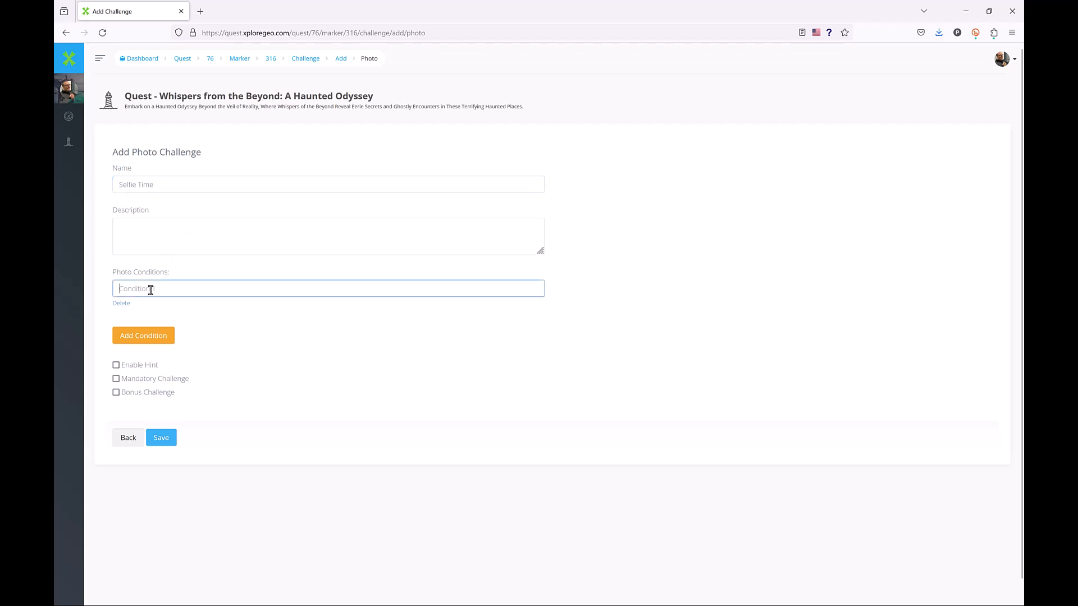
text(Upload a)
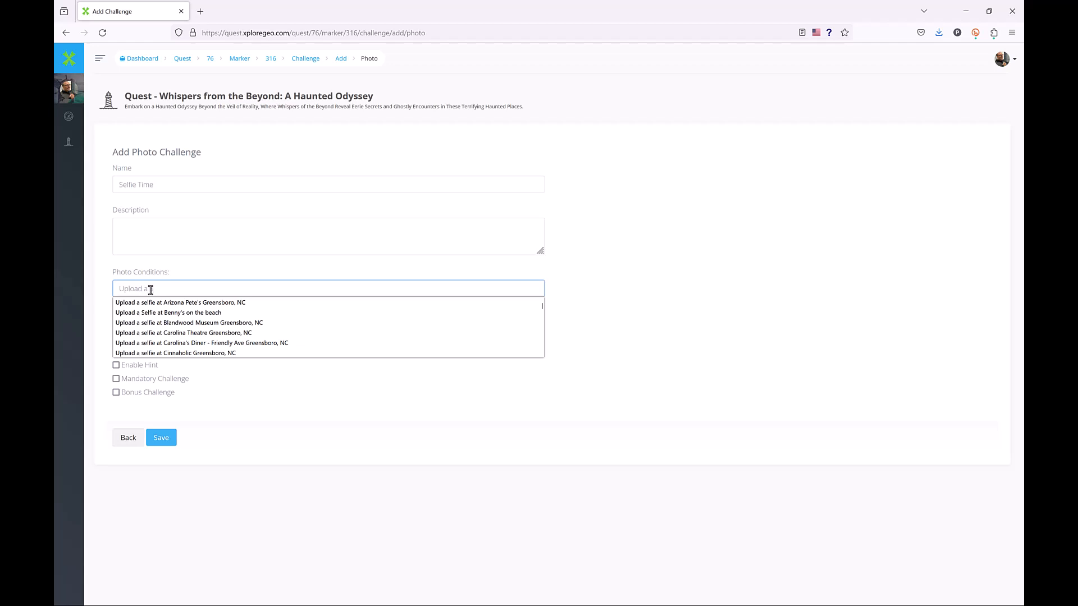
text( selfie at)
text(Waverly Hills Sanatorium)
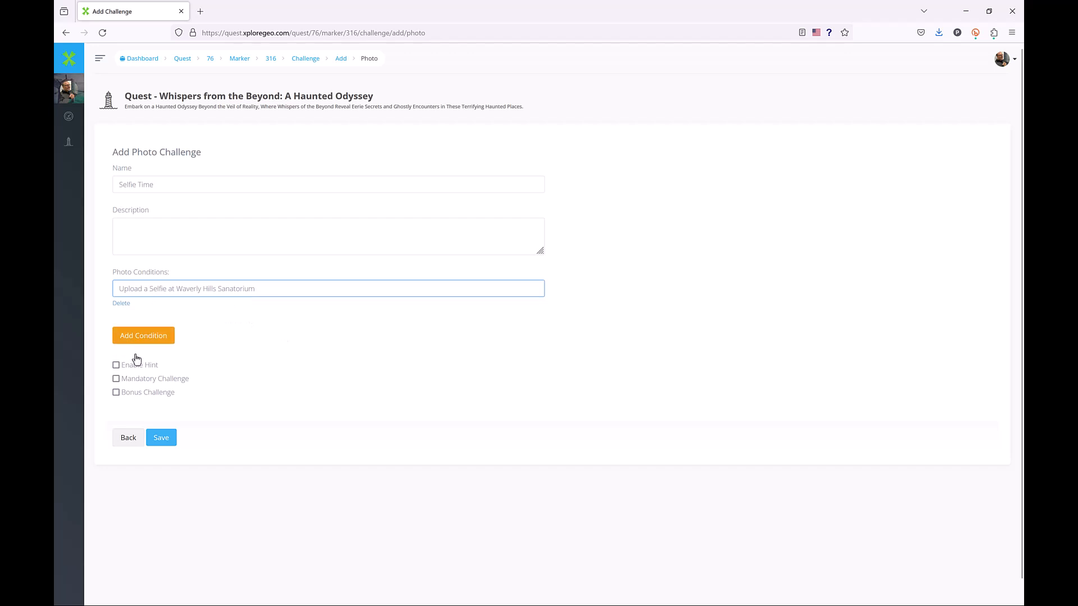
click(163, 441)
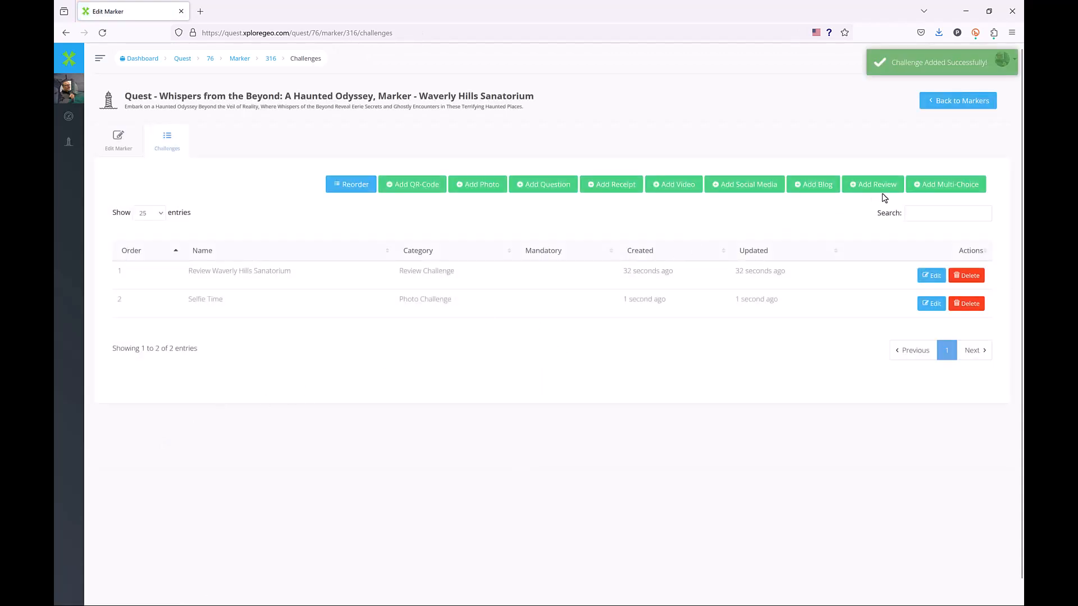
Start a new multi-choice challenge for the marker and name it "Fun Fact".
click(938, 186)
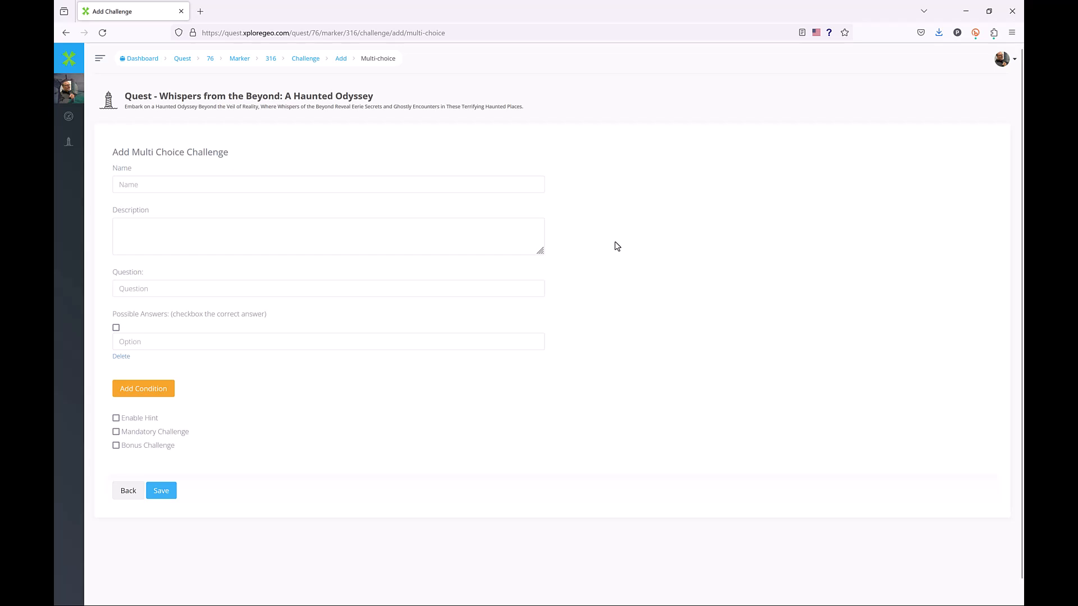
click(334, 178)
text(Fun)
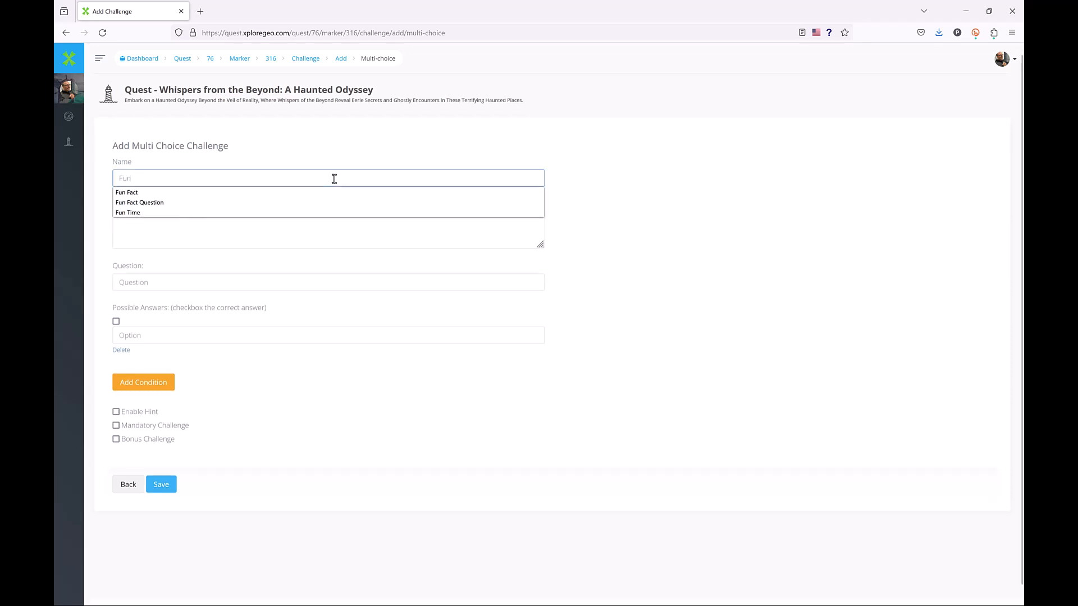
text( Fact)
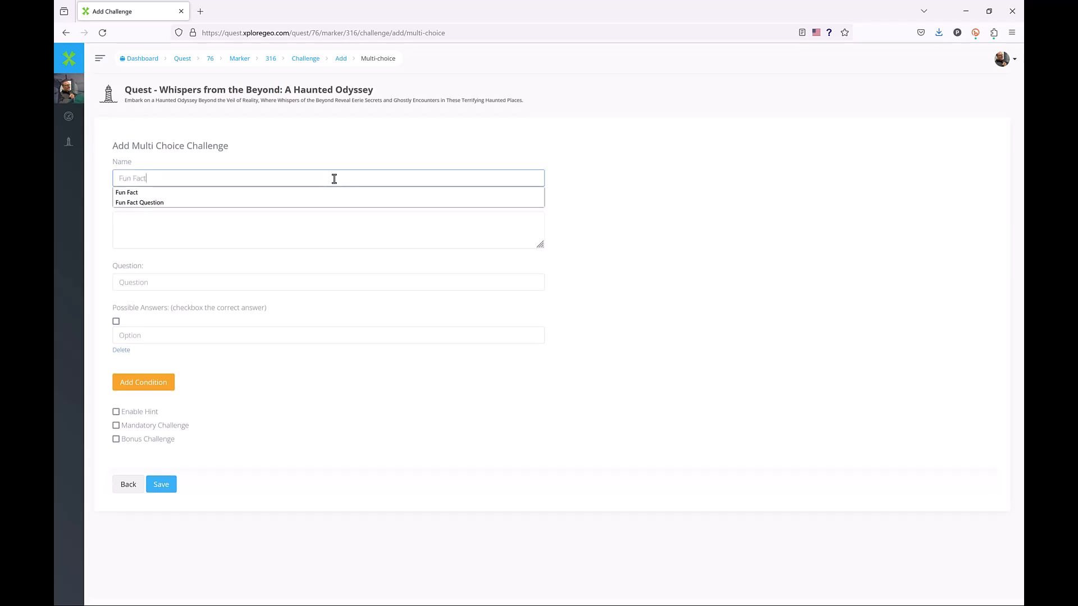
Copy "What was the primary purpose of building Waverly Hills Sanatorium in the early 20th century?" from ChatGPT into the challenge's question.
click(232, 284)
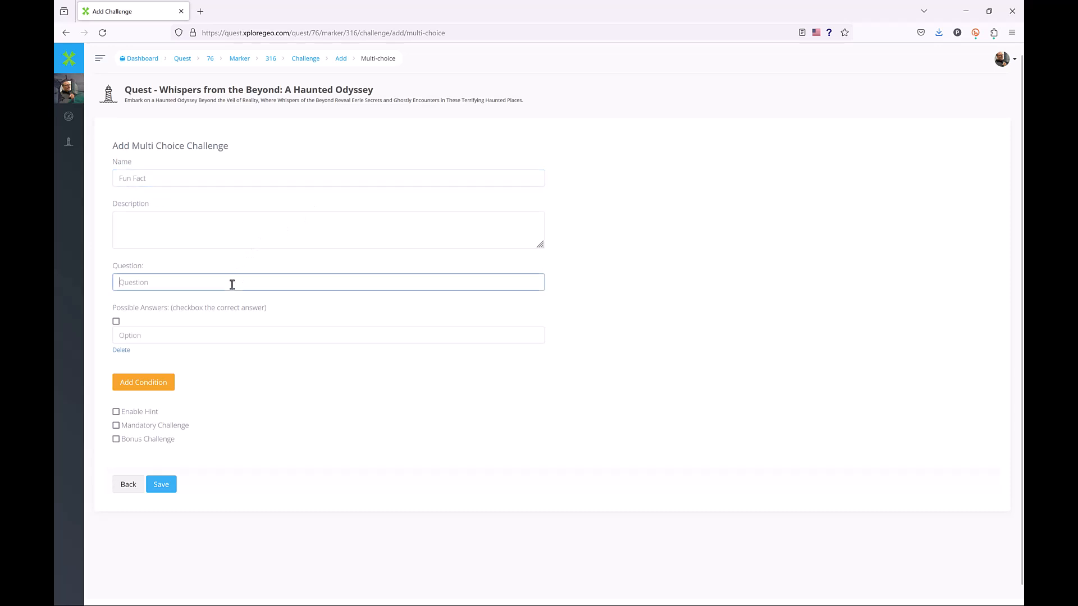
key(alt+Tab)
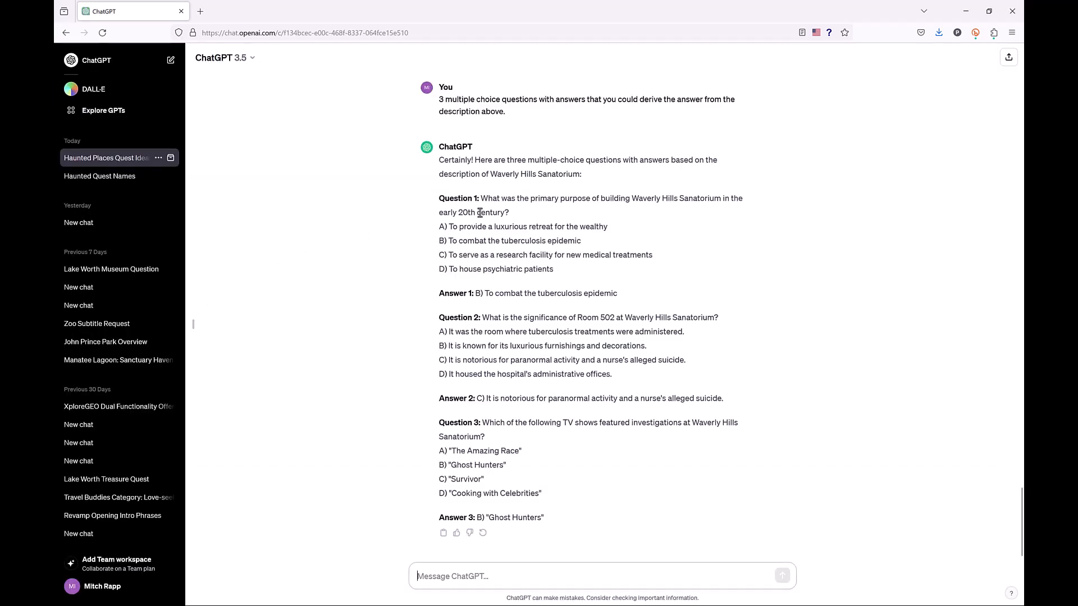
drag(509, 213, 483, 205)
key(ctrl+c)
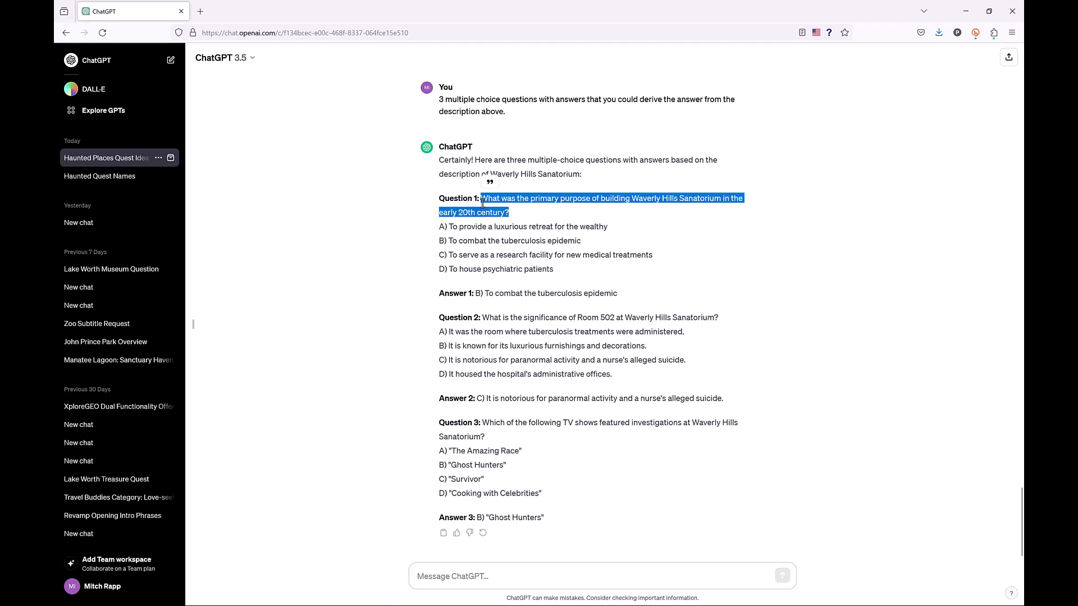
key(alt+Tab)
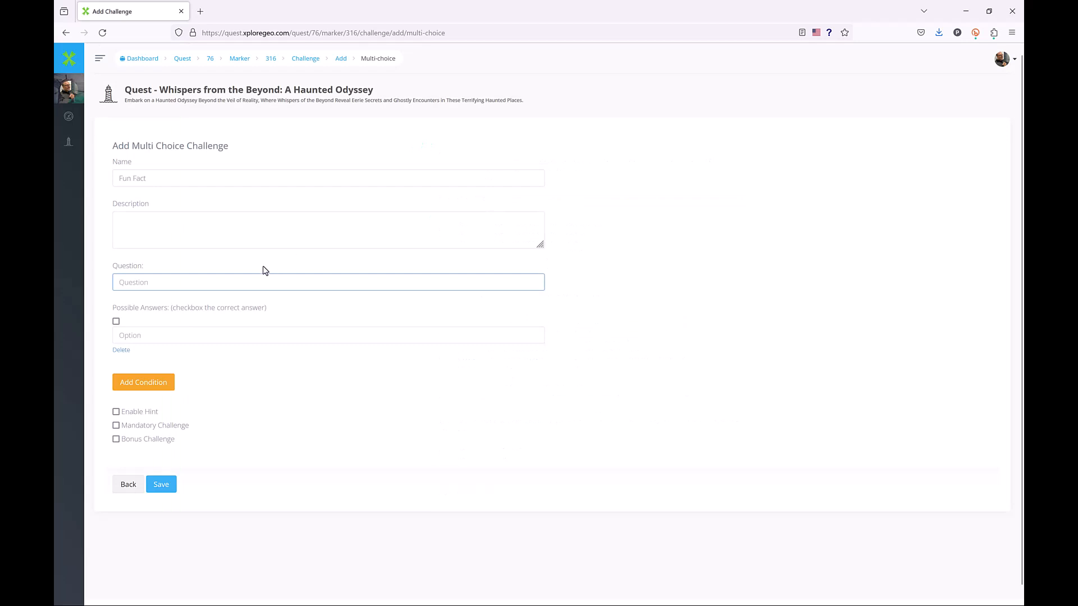
click(230, 285)
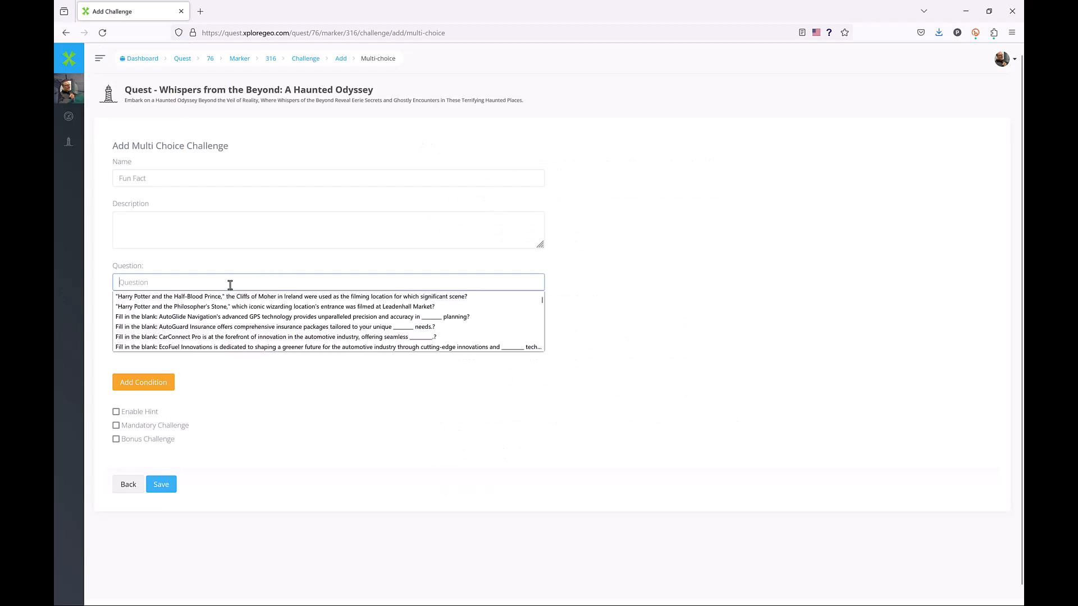
key(ctrl+v)
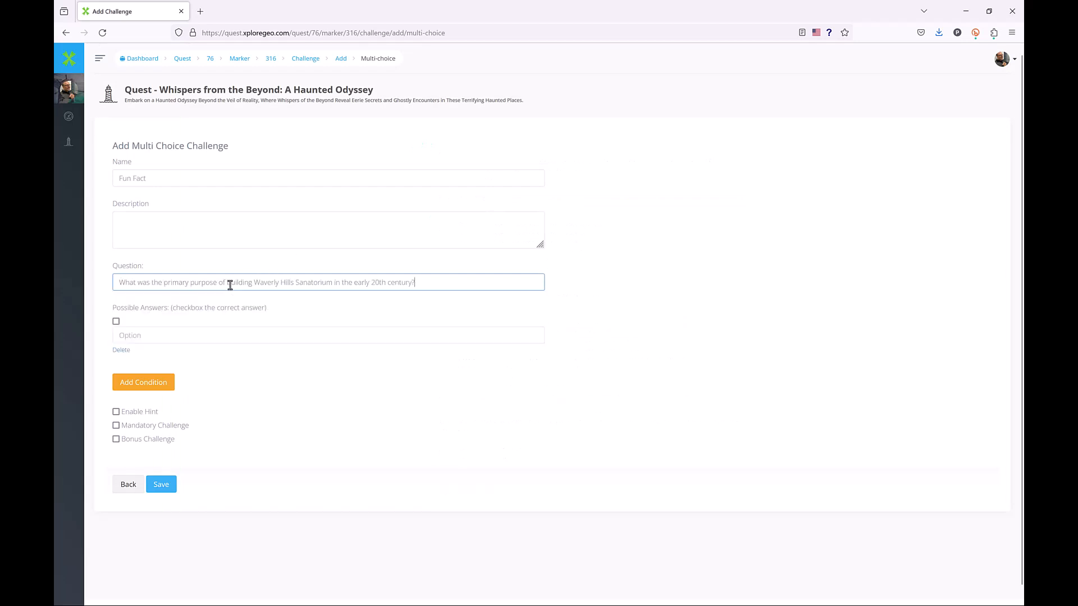
Add three more possible-answer options to the multi-choice challenge, making four in total.
click(146, 383)
click(143, 439)
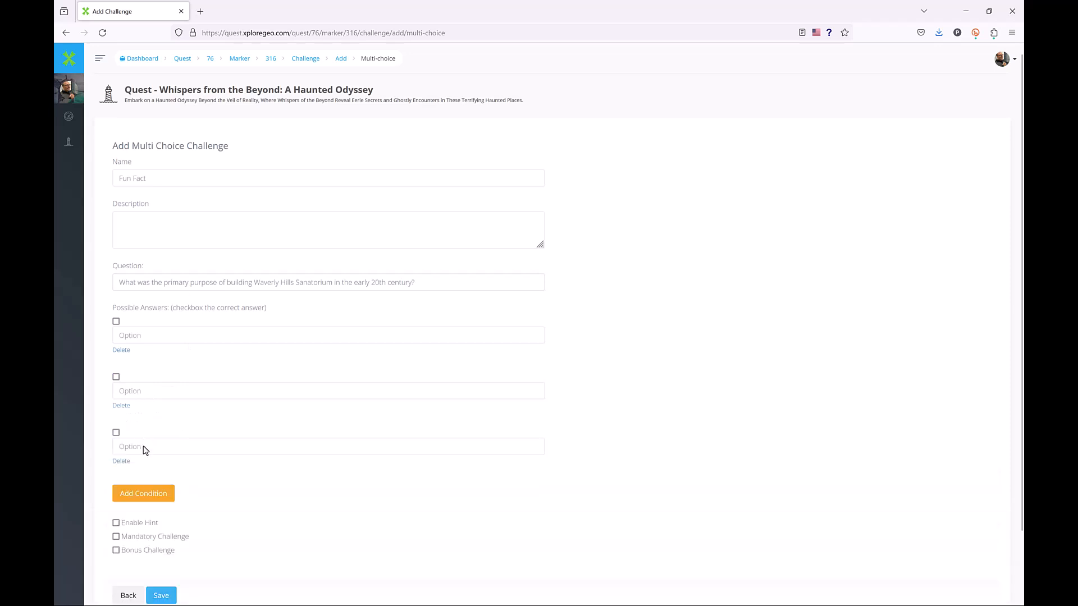
click(144, 494)
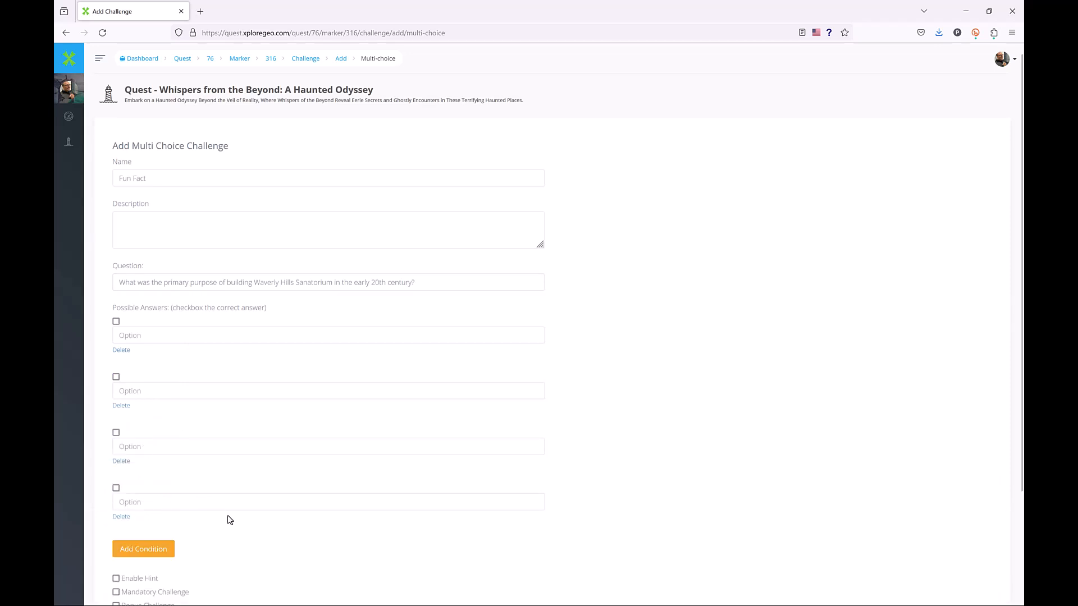
scroll(230, 520, down, 3)
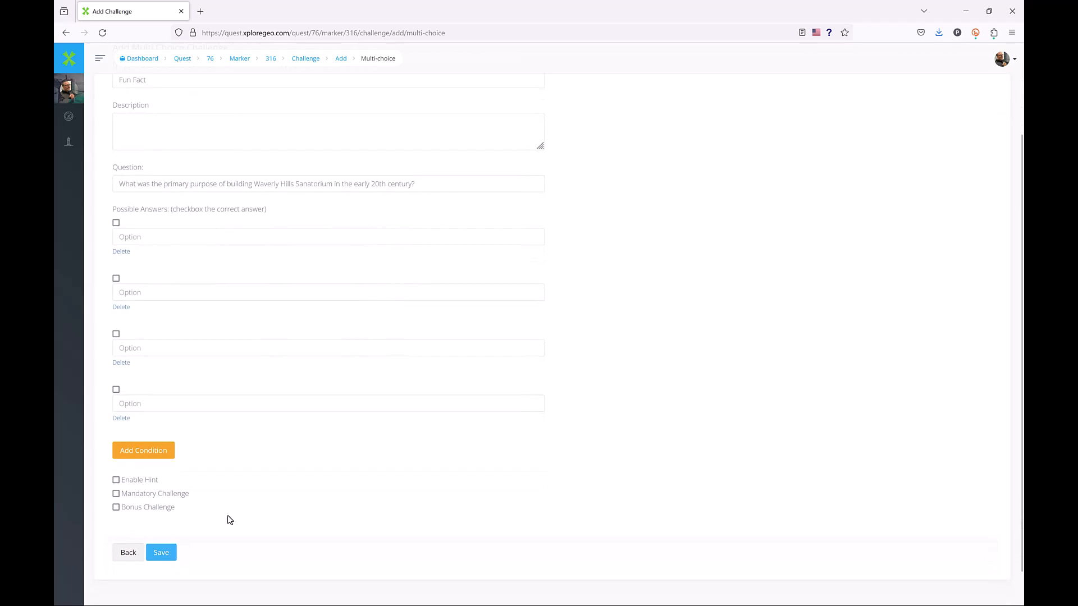
Copy "A) To provide a luxurious retreat for the wealthy" from ChatGPT into the challenge's first answer option.
key(alt+Tab)
drag(610, 228, 436, 231)
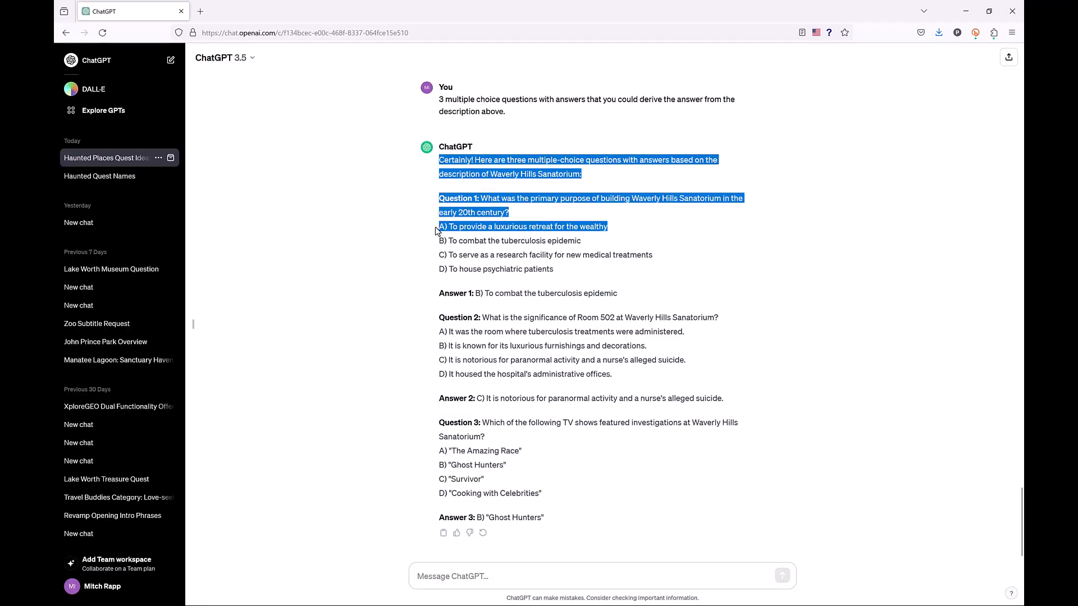
click(438, 231)
drag(607, 229, 439, 229)
key(ctrl+c)
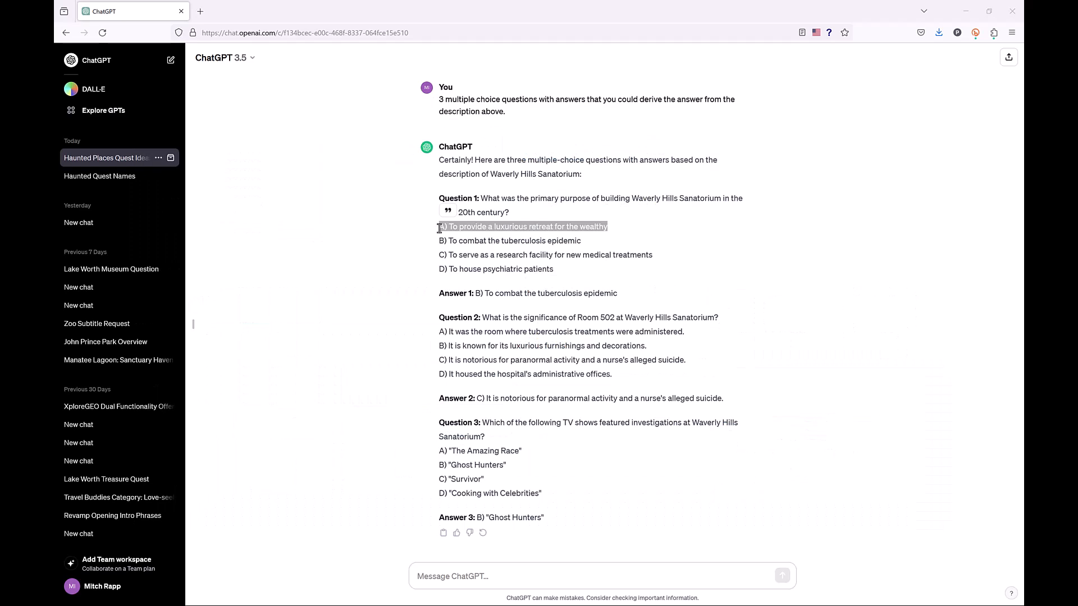
key(alt+Tab)
click(200, 239)
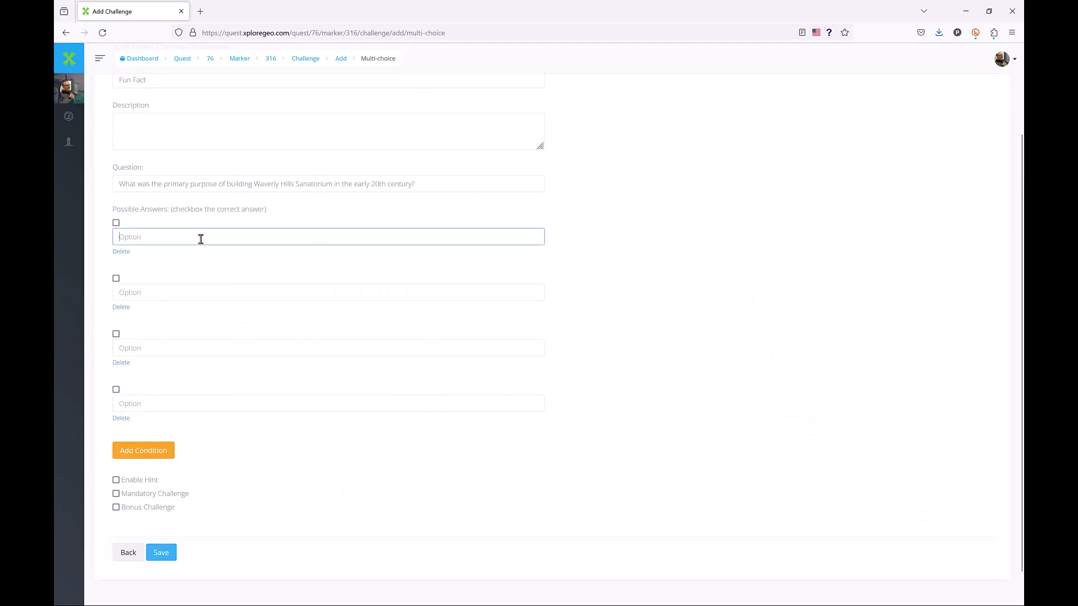
key(ctrl+v)
Copy "B) To combat the tuberculosis epidemic" from ChatGPT into the challenge's second answer option.
key(alt+Tab)
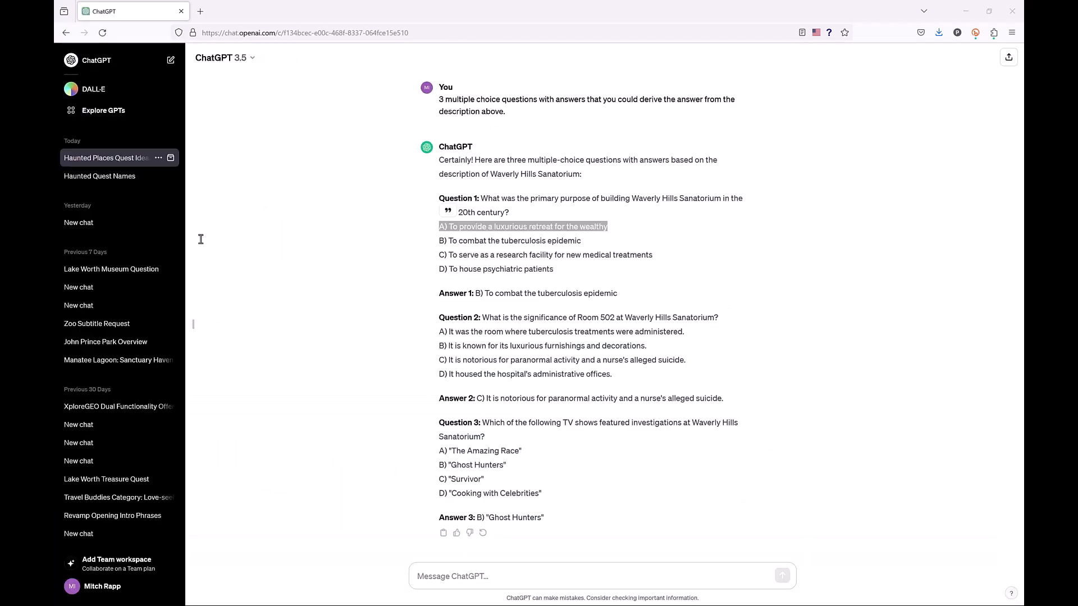
drag(582, 242, 439, 243)
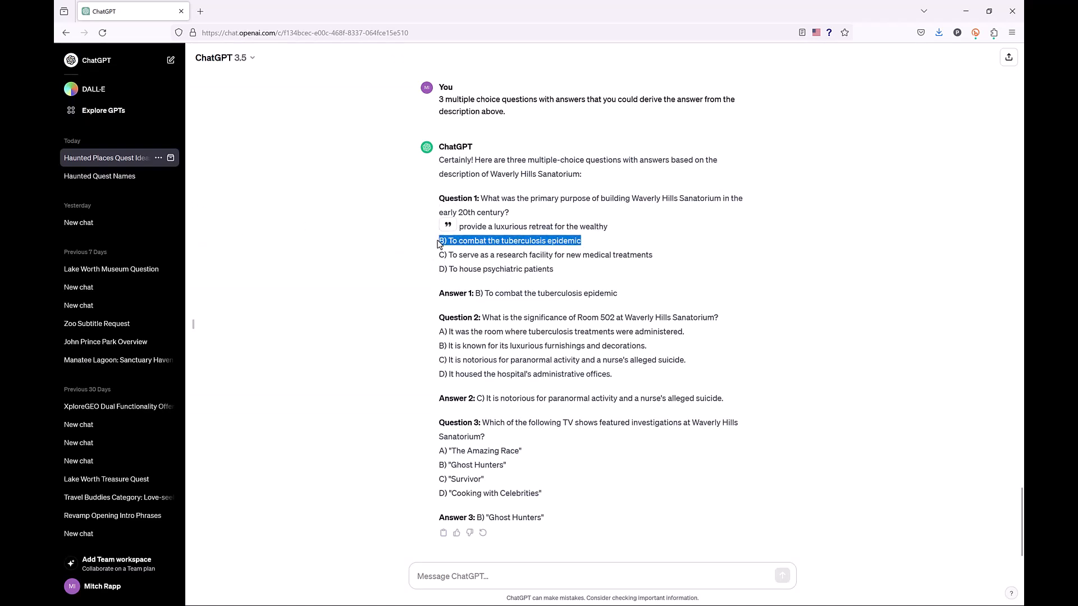
key(ctrl+c)
key(alt+Tab)
click(223, 294)
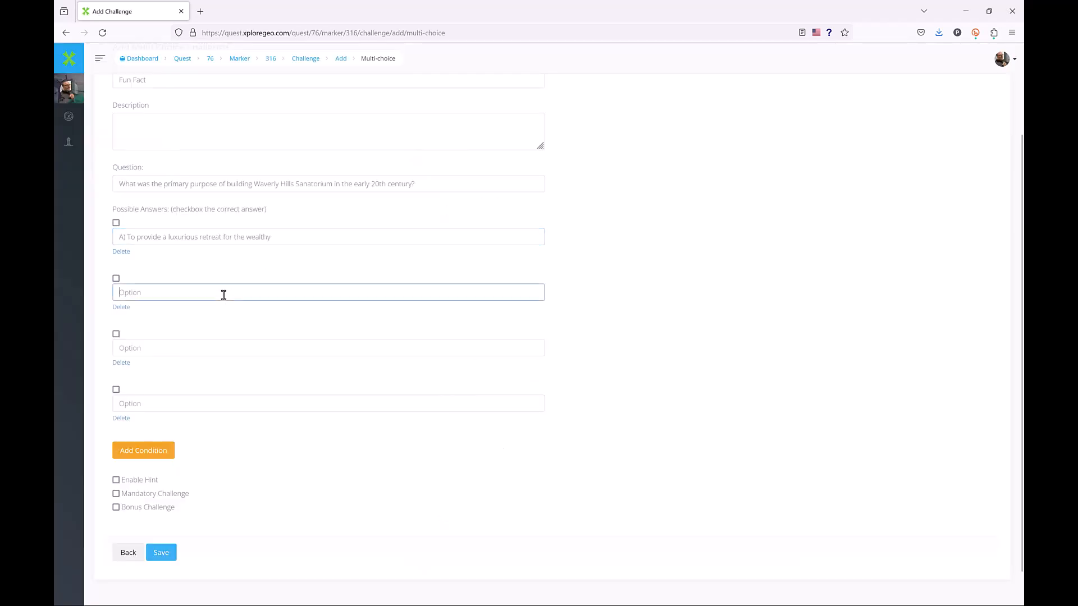
key(ctrl+v)
Copy "C) To serve as a research facility for new medical treatments" from ChatGPT into the challenge's third answer option.
key(alt+Tab)
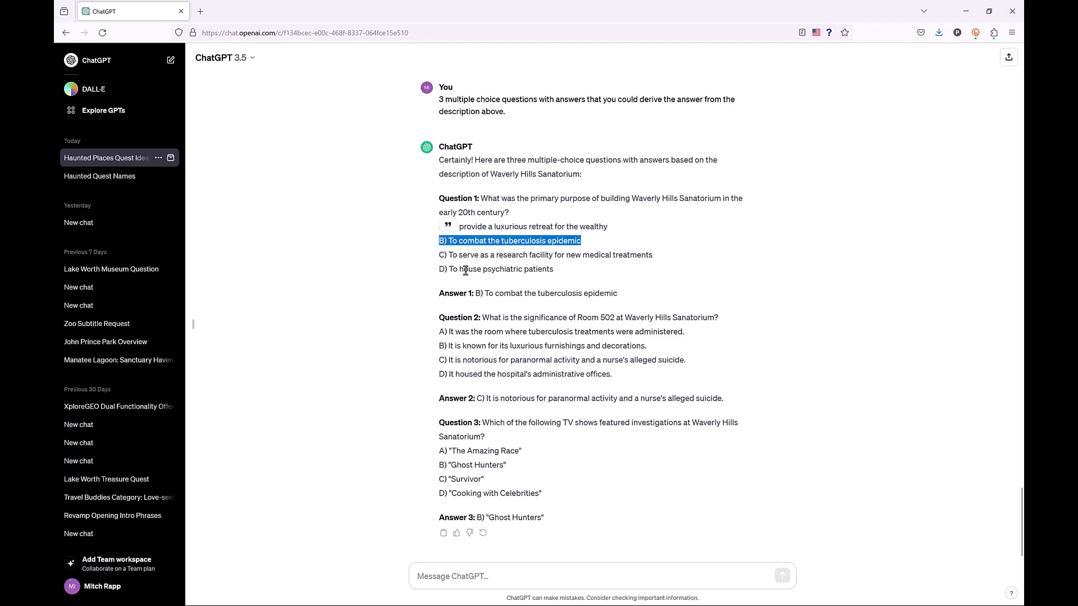
drag(658, 257, 441, 259)
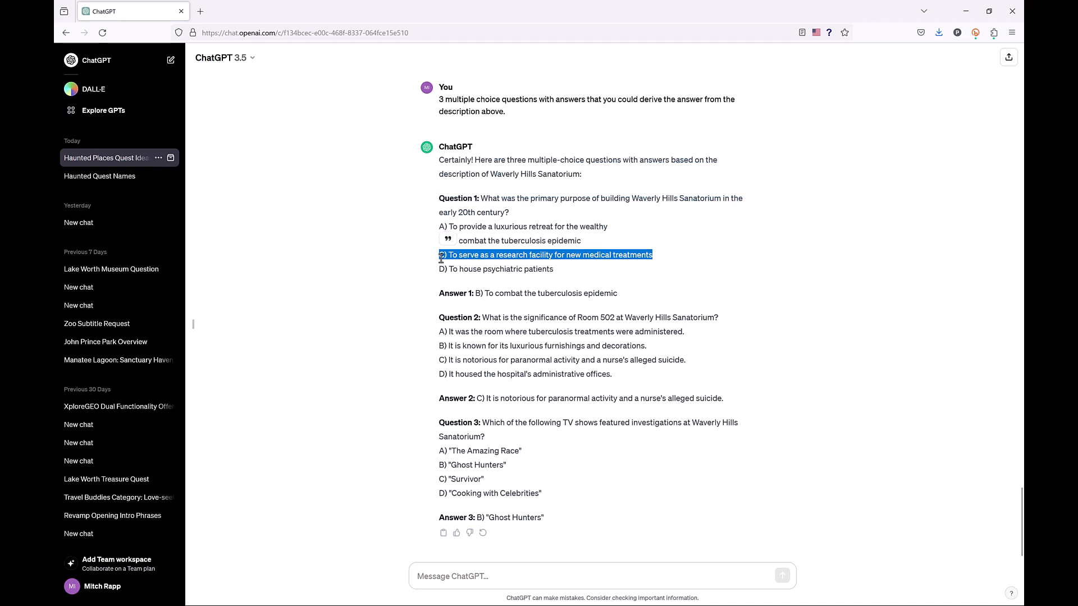
key(ctrl+c)
key(alt+Tab)
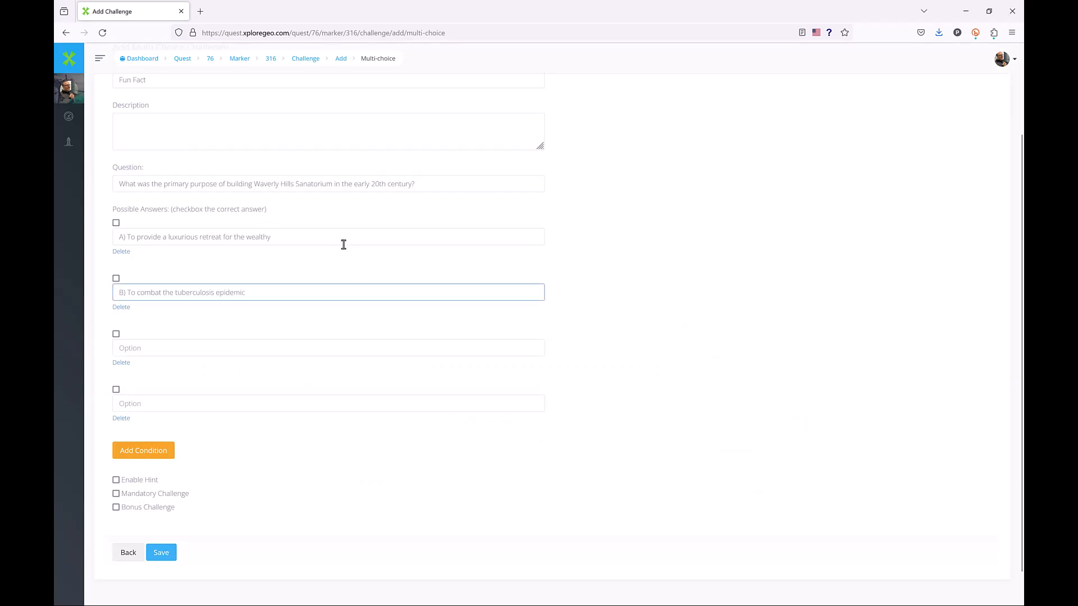
click(202, 348)
key(ctrl+v)
Copy "D) To house psychiatric patients" from ChatGPT into the challenge's fourth answer option.
key(alt+Tab)
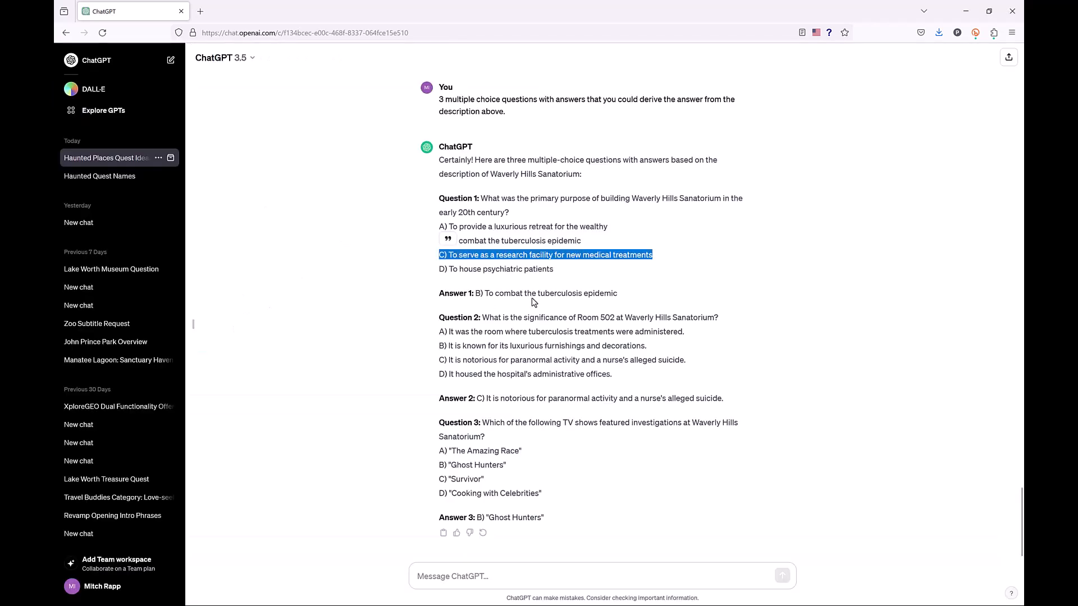
drag(557, 271, 441, 285)
key(alt+Tab)
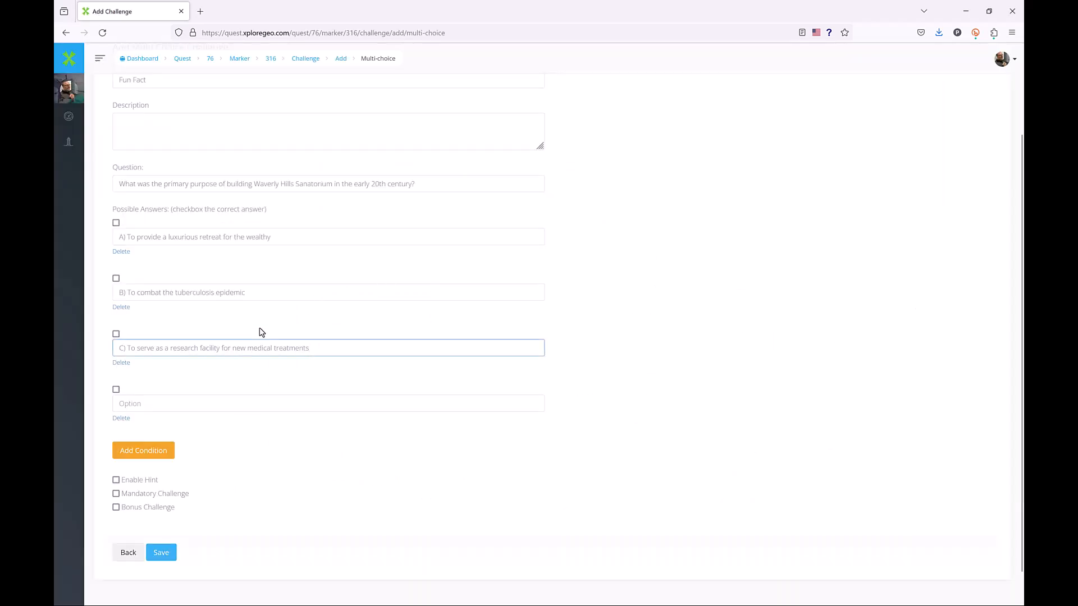
click(177, 405)
key(ctrl+v)
Check the answer in ChatGPT, mark option B as correct and save the challenge, returning to the quest's marker list.
key(alt+Tab)
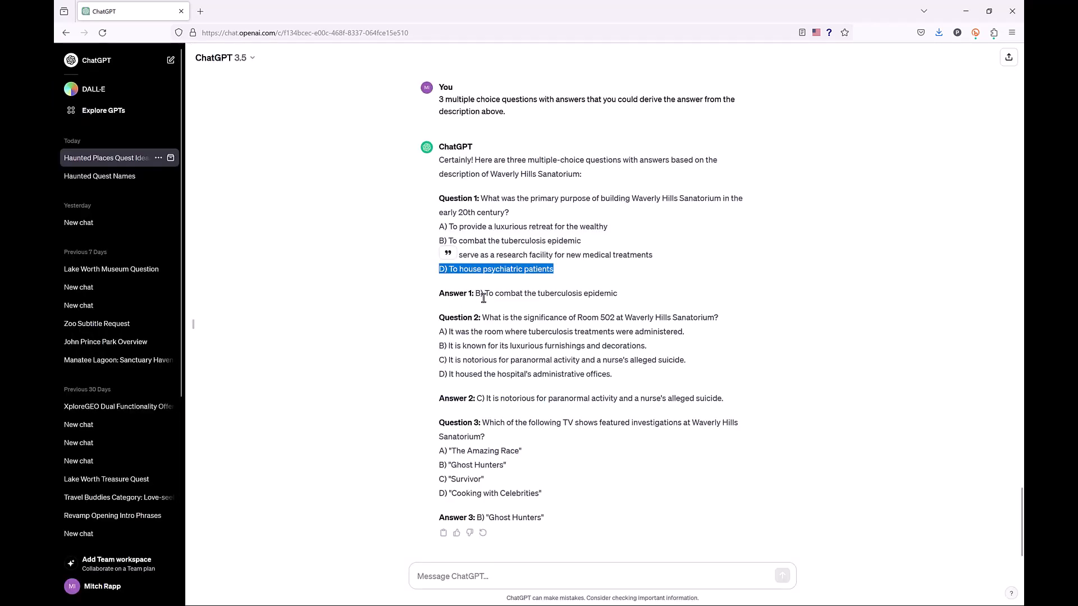
key(alt+Tab)
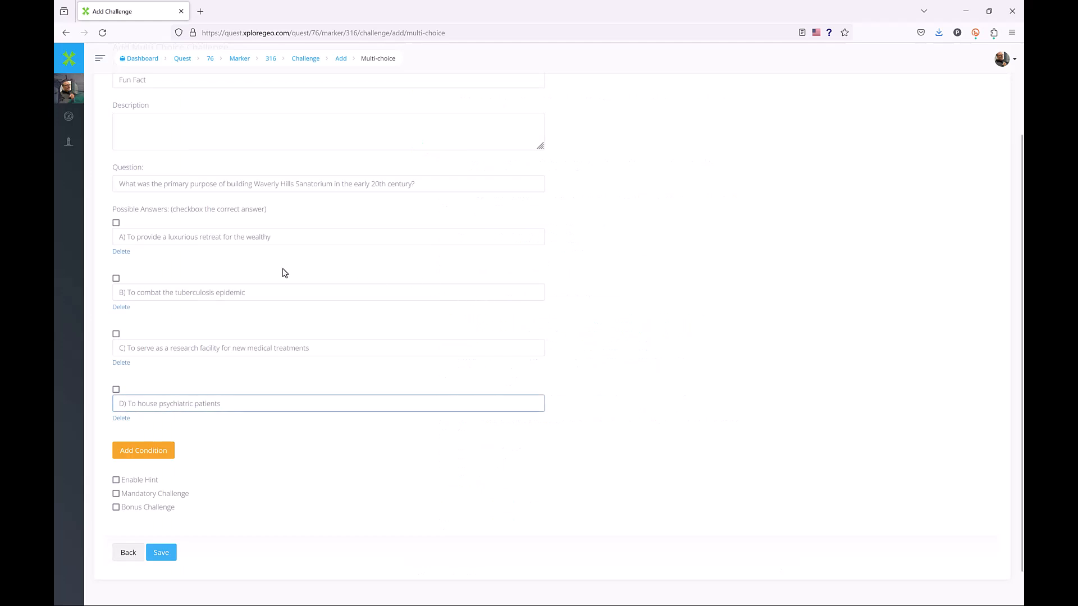
click(117, 279)
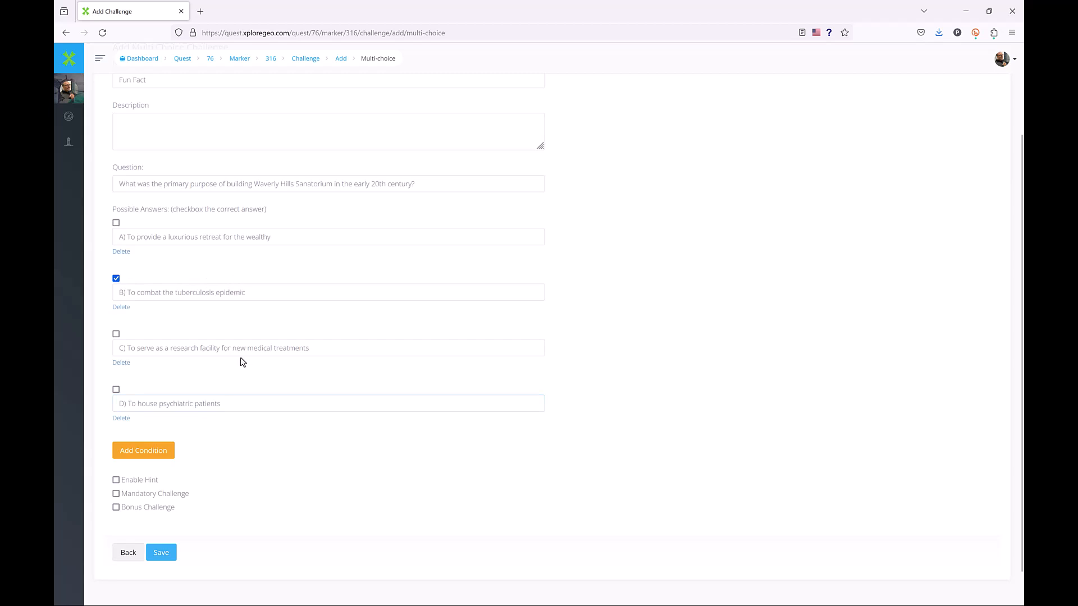
click(161, 553)
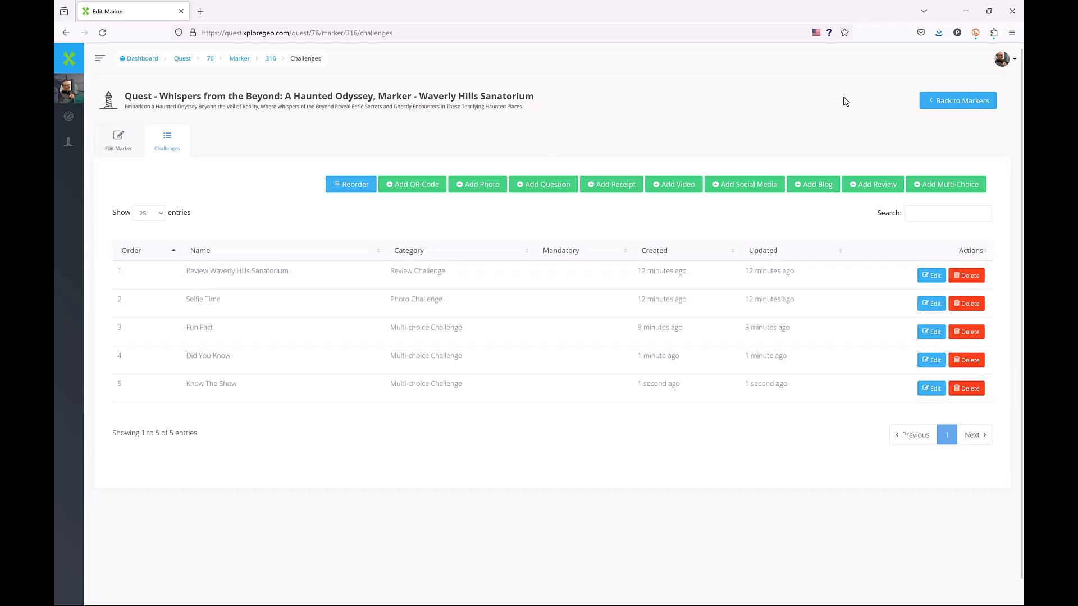
click(937, 105)
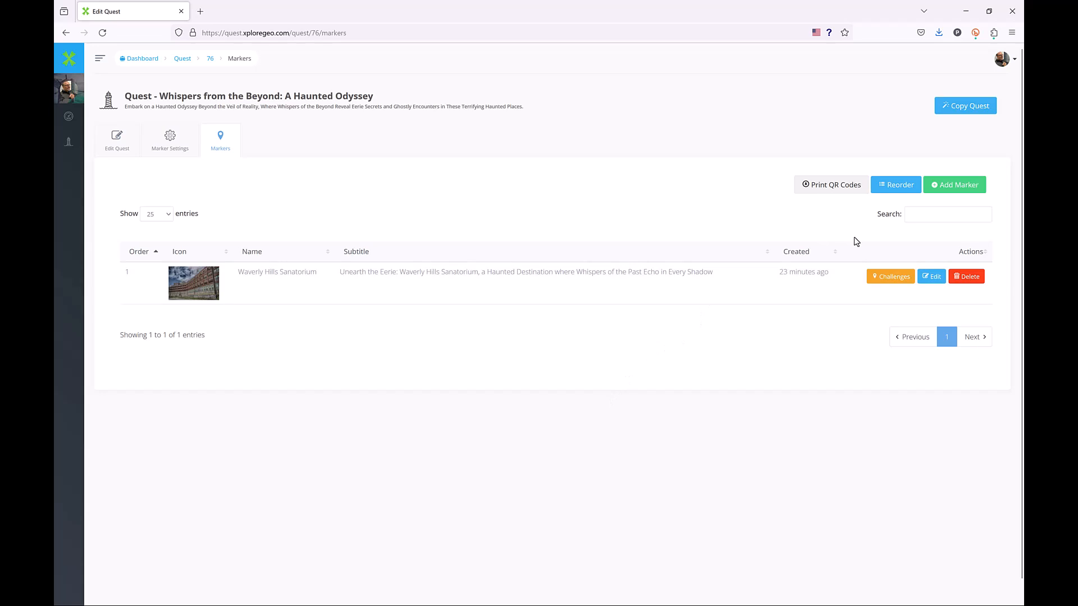
Start a second marker for the quest and paste the copied place name as its name.
click(947, 185)
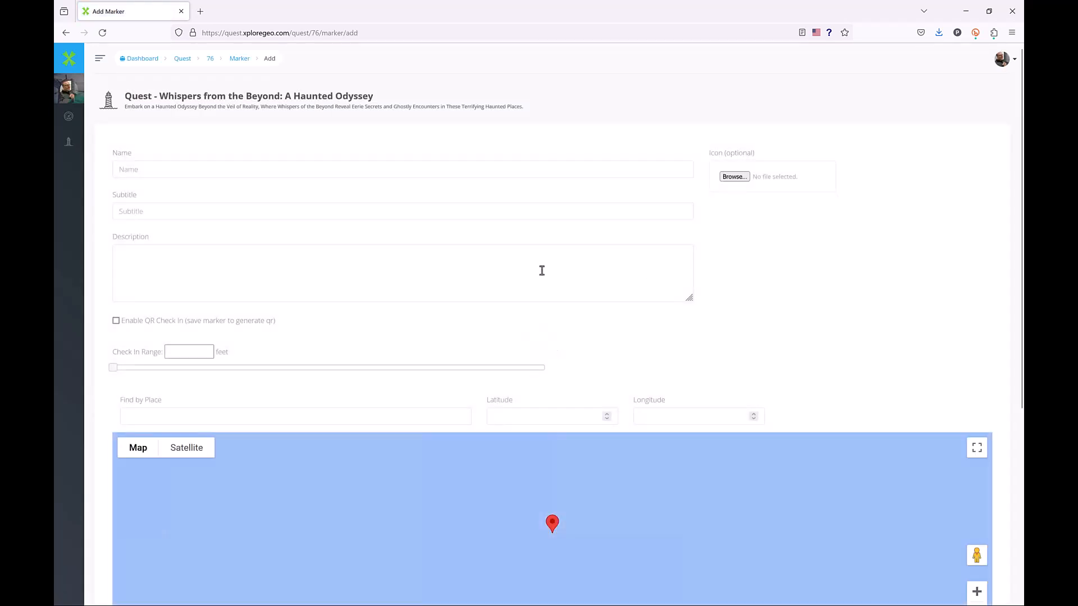
click(310, 170)
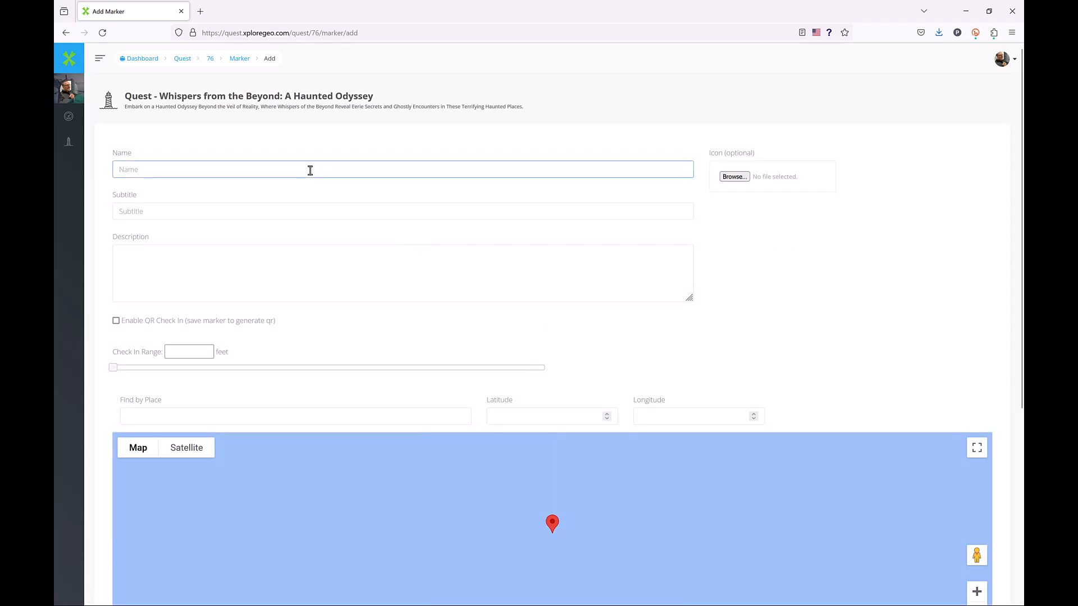
key(ctrl+v)
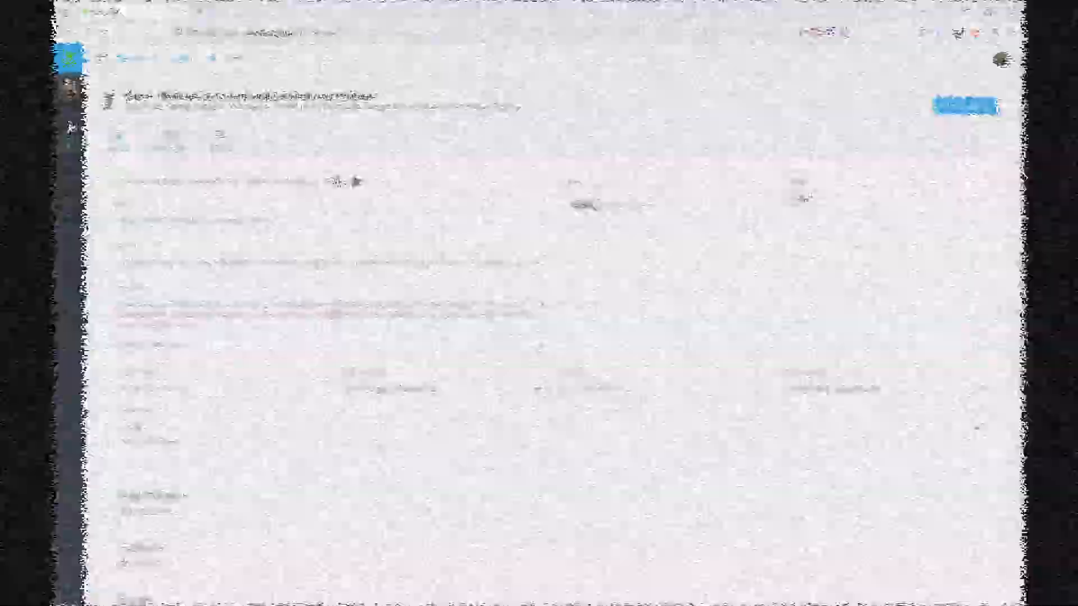
Check the quest, marker and challenge statistics on the dashboard and view the list of active quests.
mouse_move(69, 124)
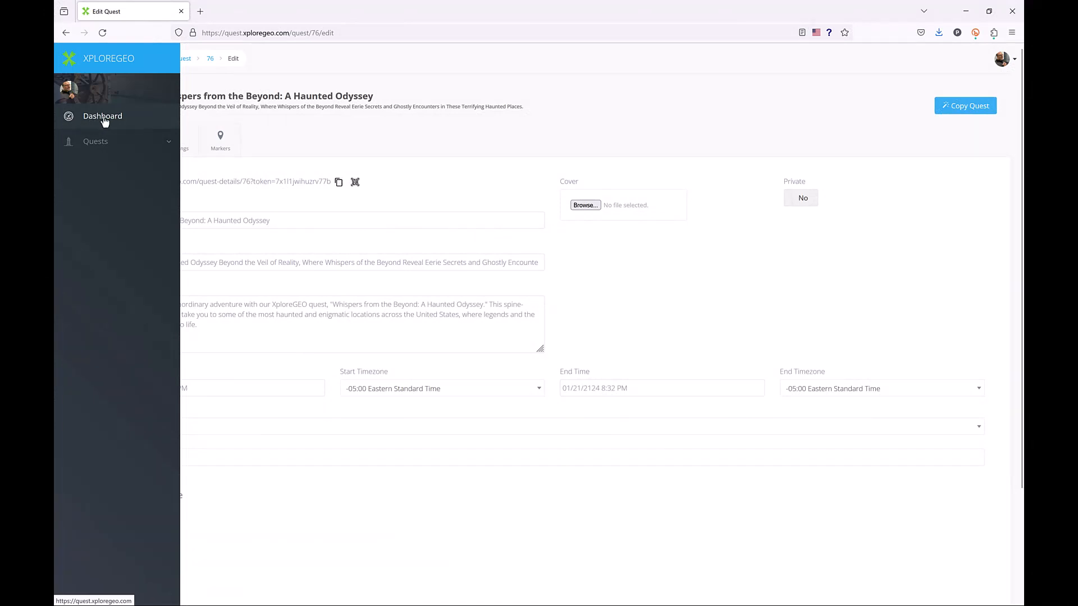
click(125, 121)
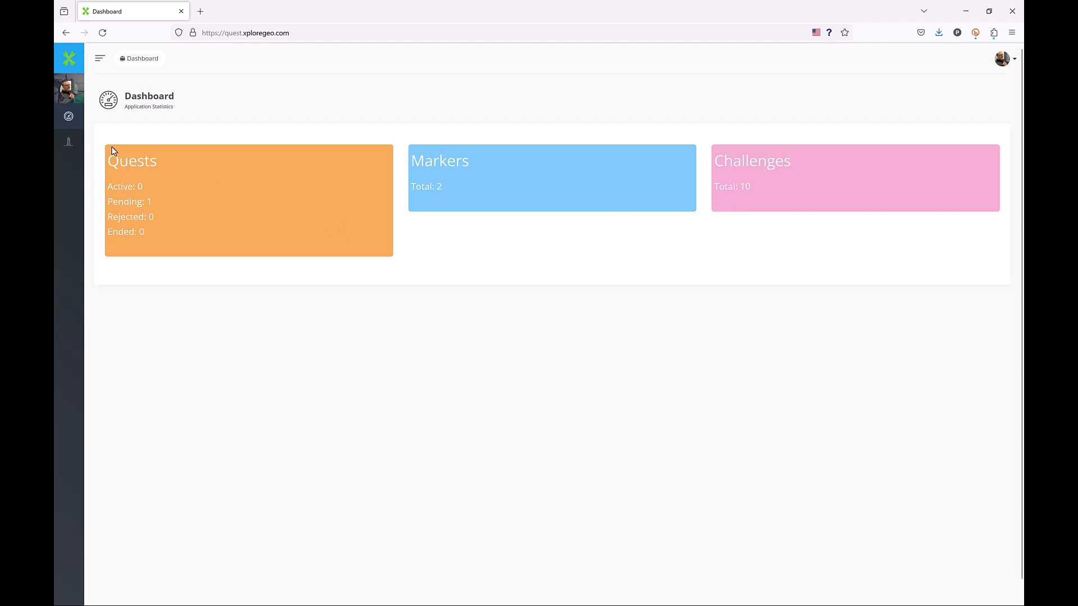
mouse_move(68, 144)
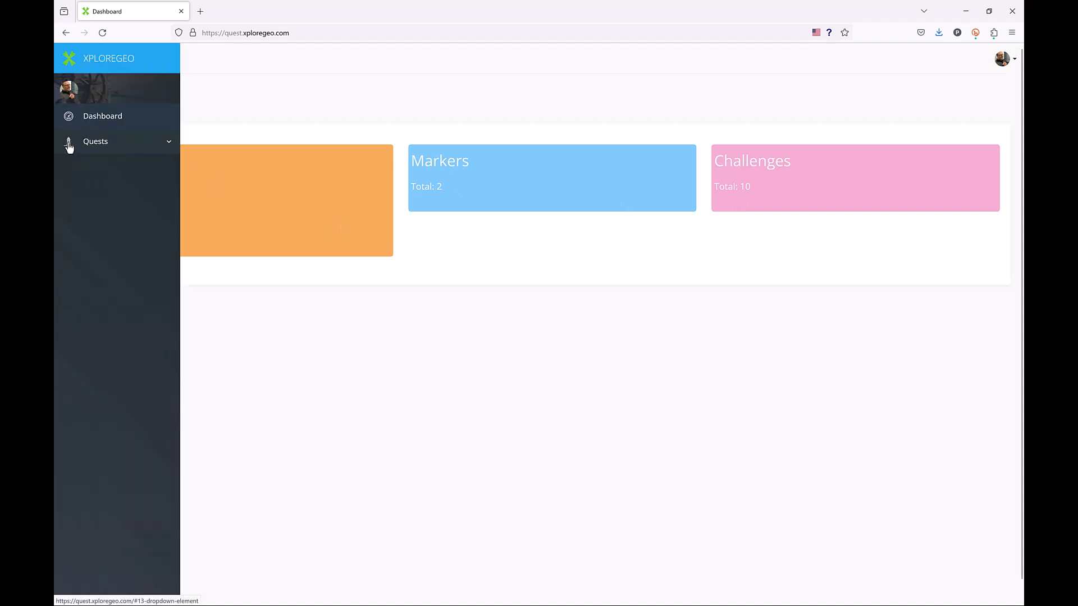
click(107, 145)
click(107, 168)
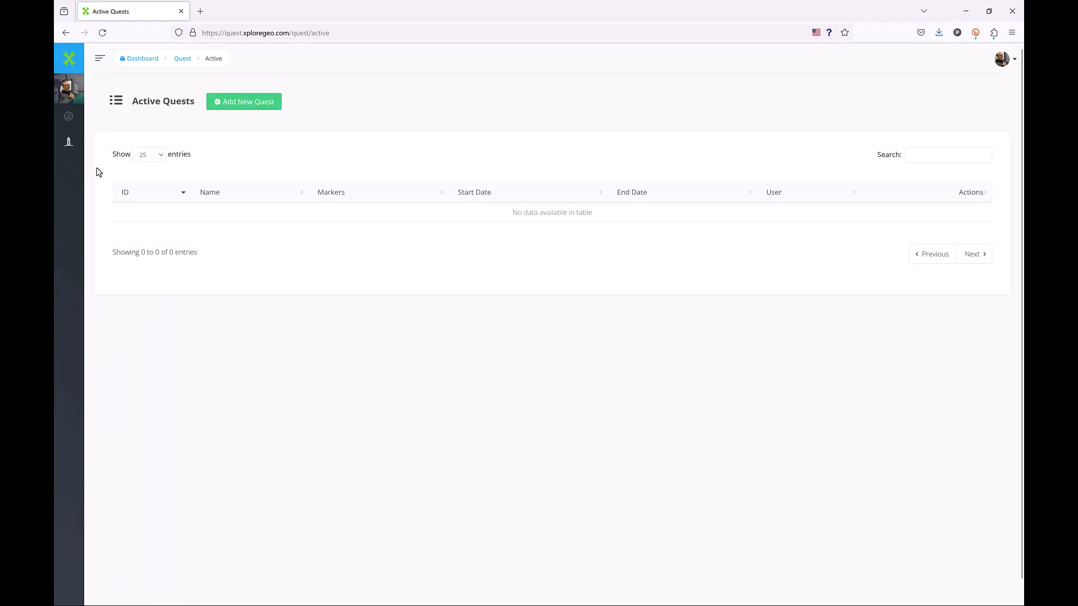
View the pending quests and open "Whispers from the Beyond: A Haunted Odyssey" for editing to review its details.
mouse_move(65, 112)
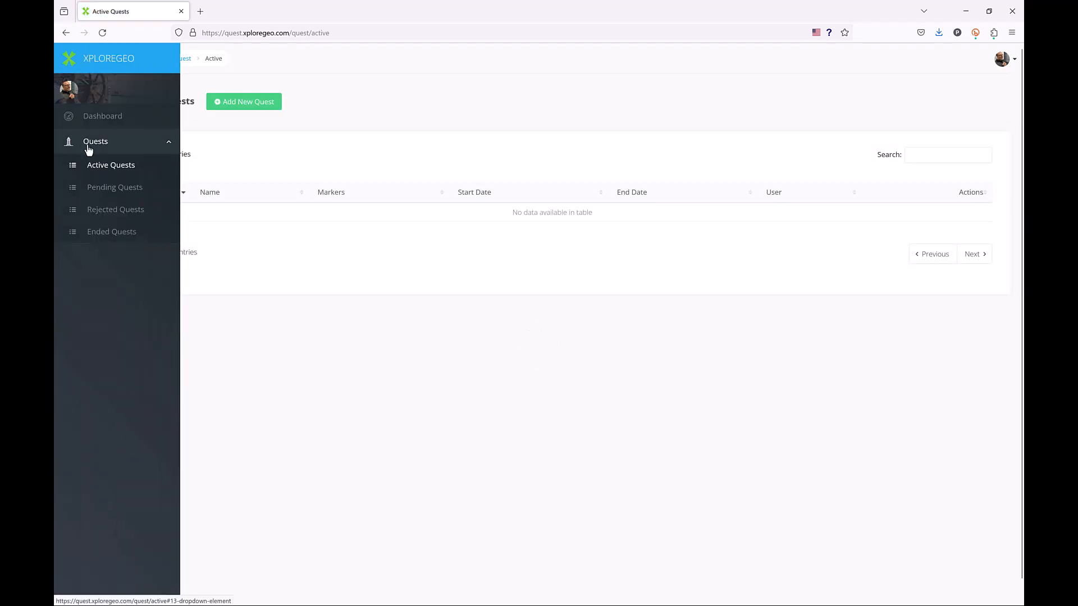
click(99, 191)
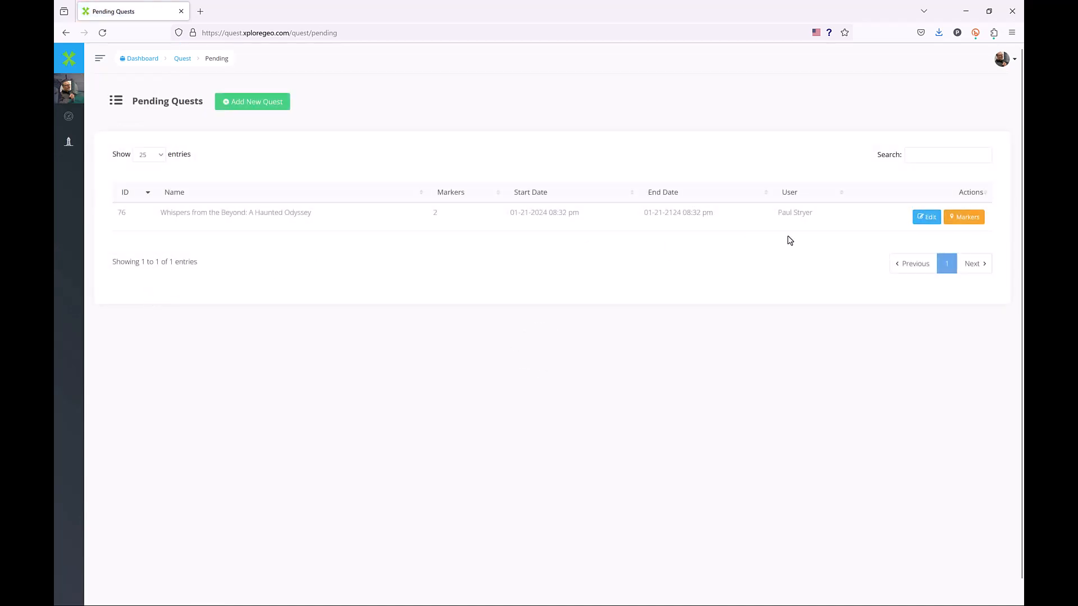
click(925, 225)
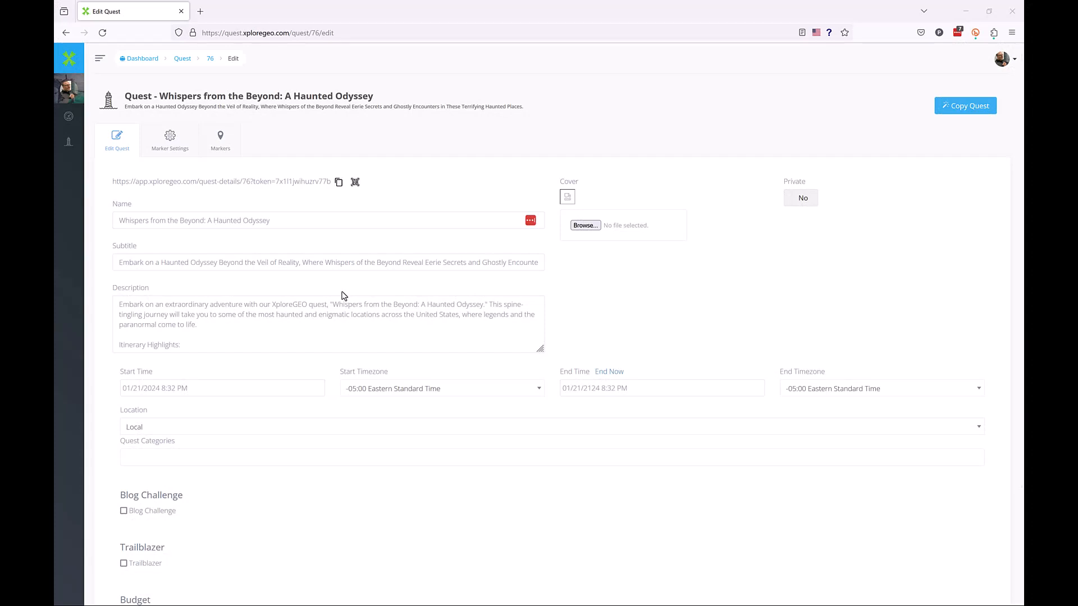
scroll(241, 215, down, 1)
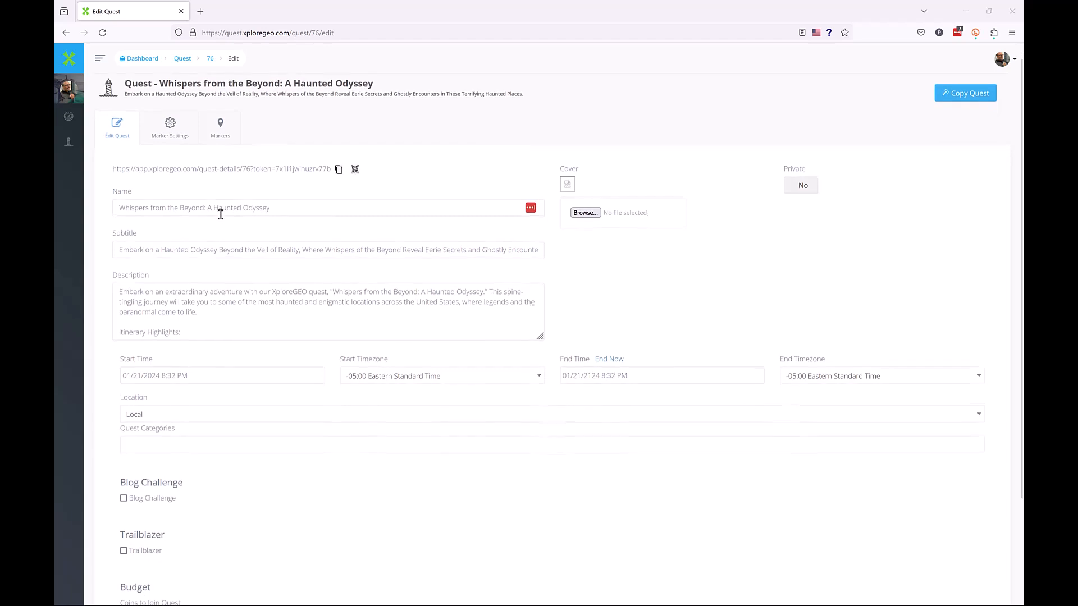
Return to the dashboard to check the quest's approval status and open the active quests list.
click(77, 120)
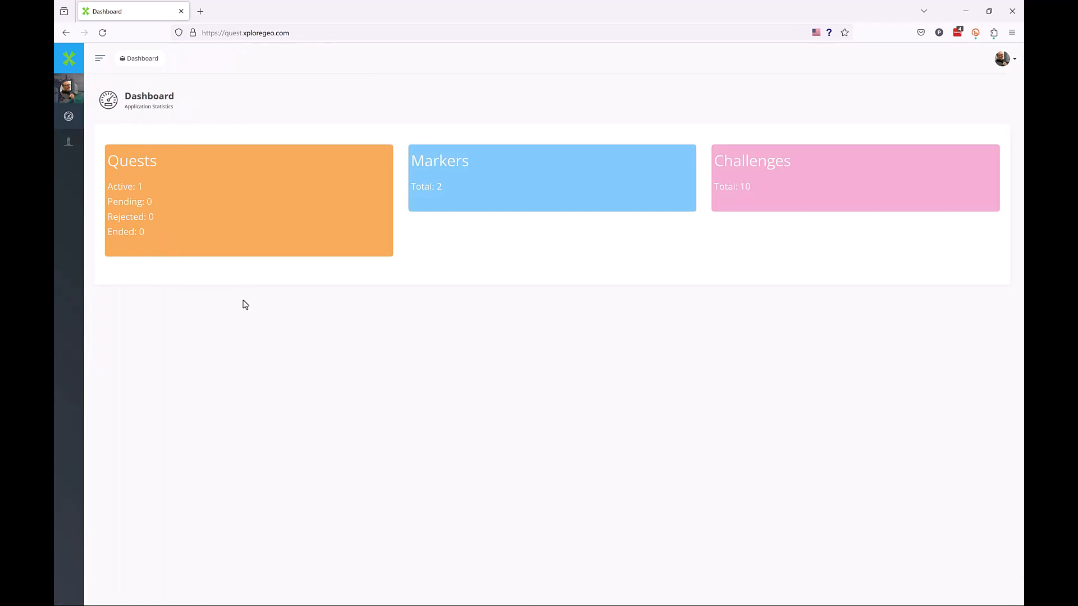
click(78, 145)
click(100, 167)
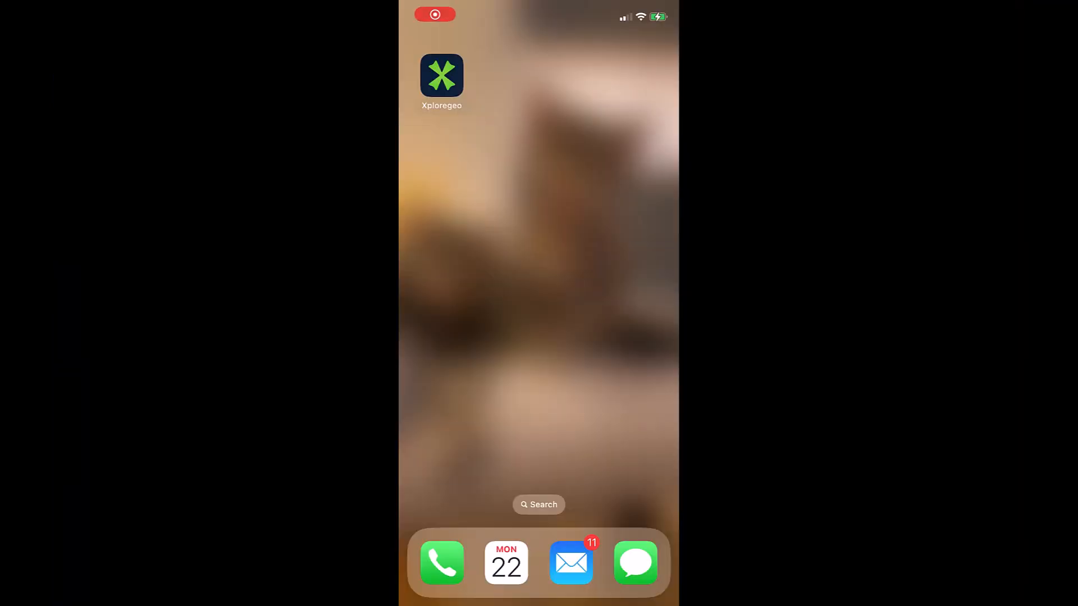
Switch to the Xploregeo mobile app and locate the quest markers around Arizona on the market map.
click(441, 75)
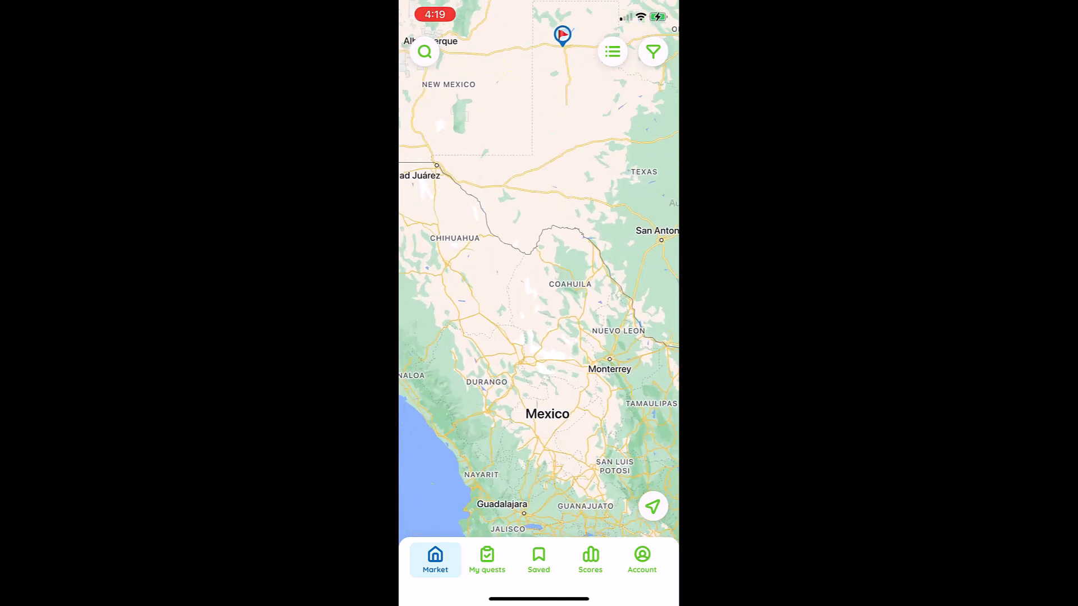
drag(483, 281, 658, 312)
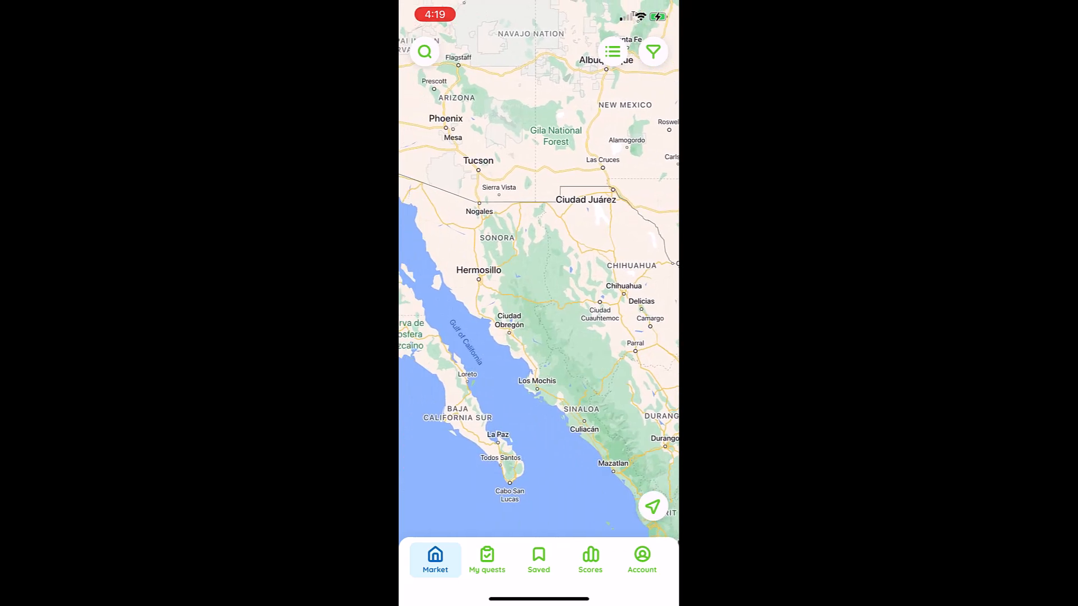
drag(527, 236, 528, 354)
scroll(532, 315, down, 4)
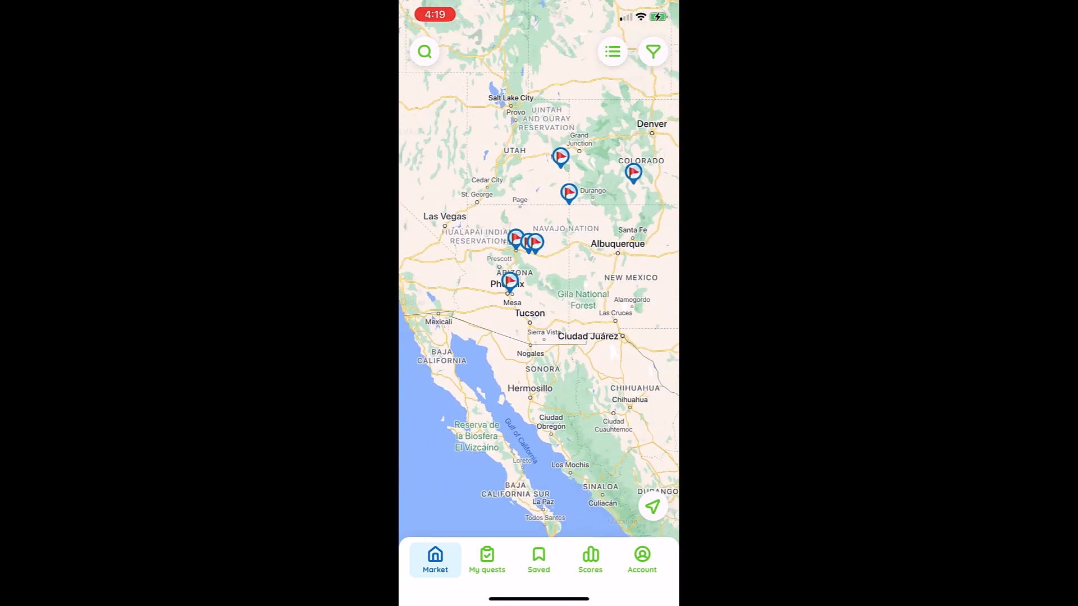
scroll(519, 359, up, 4)
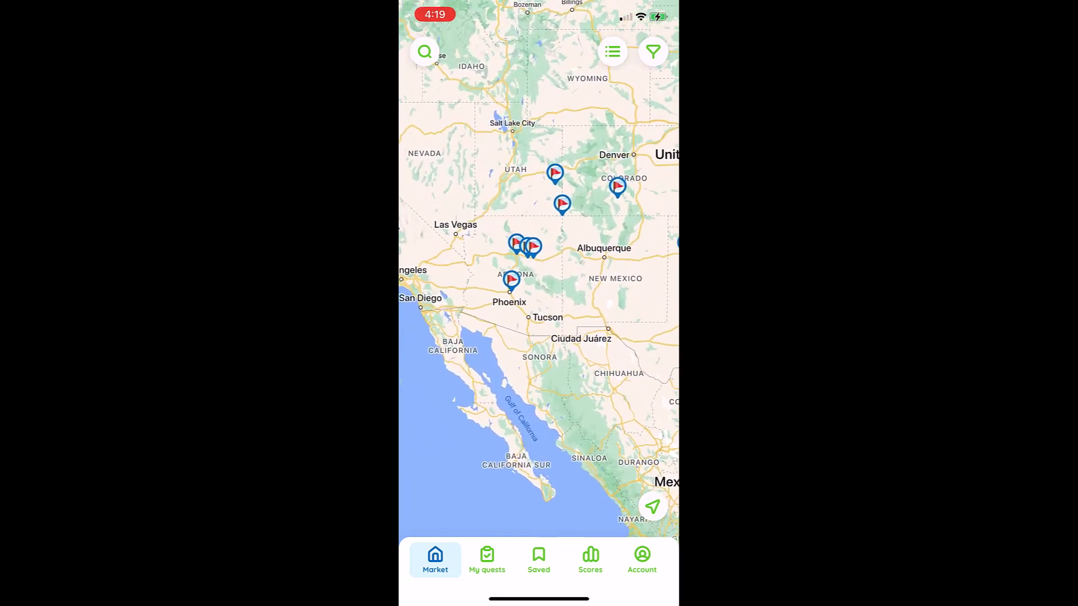
scroll(530, 231, up, 5)
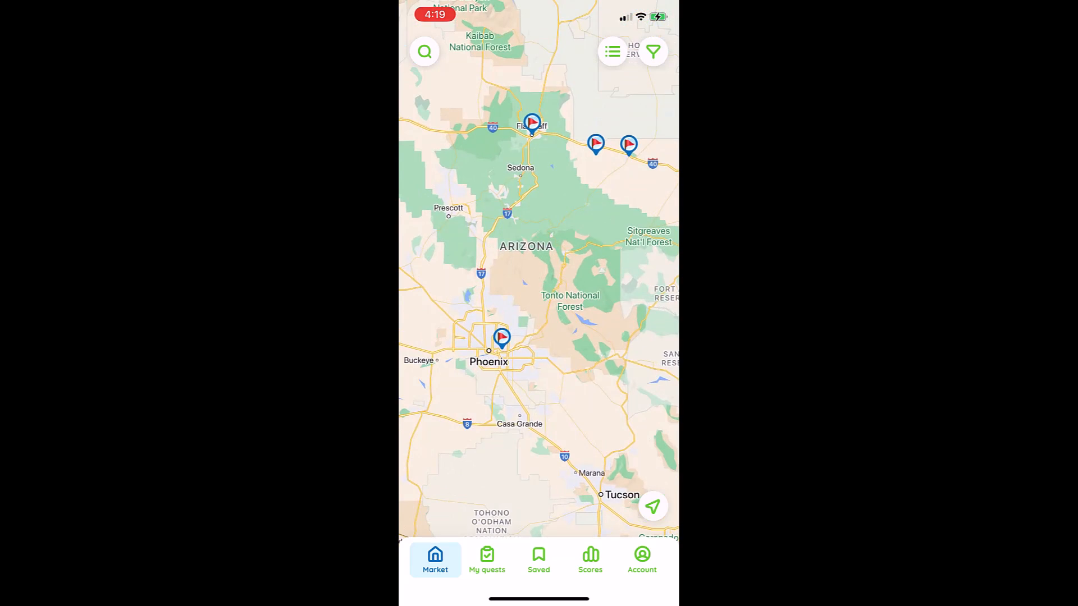
Open the Hotel Monte Vista marker at Flagstaff and review its description, check-in rewards and challenges.
click(532, 122)
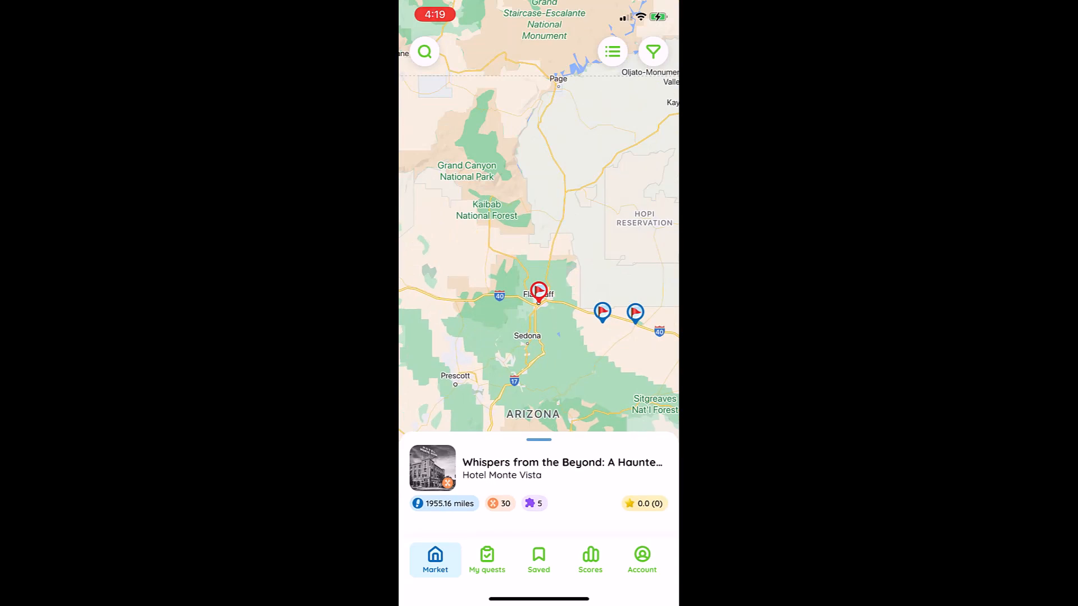
click(562, 469)
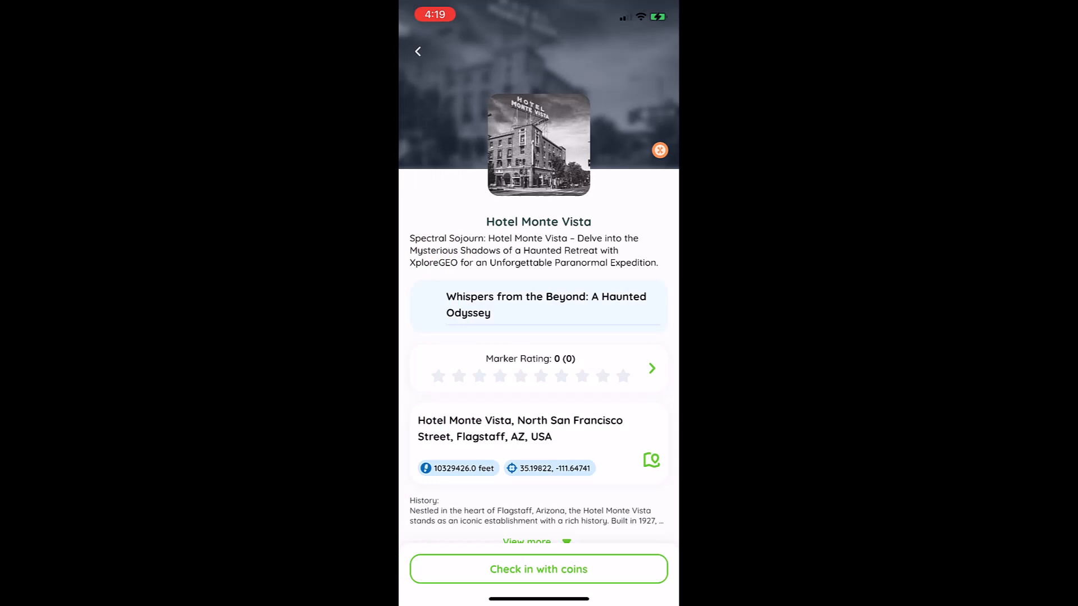
scroll(538, 314, down, 7)
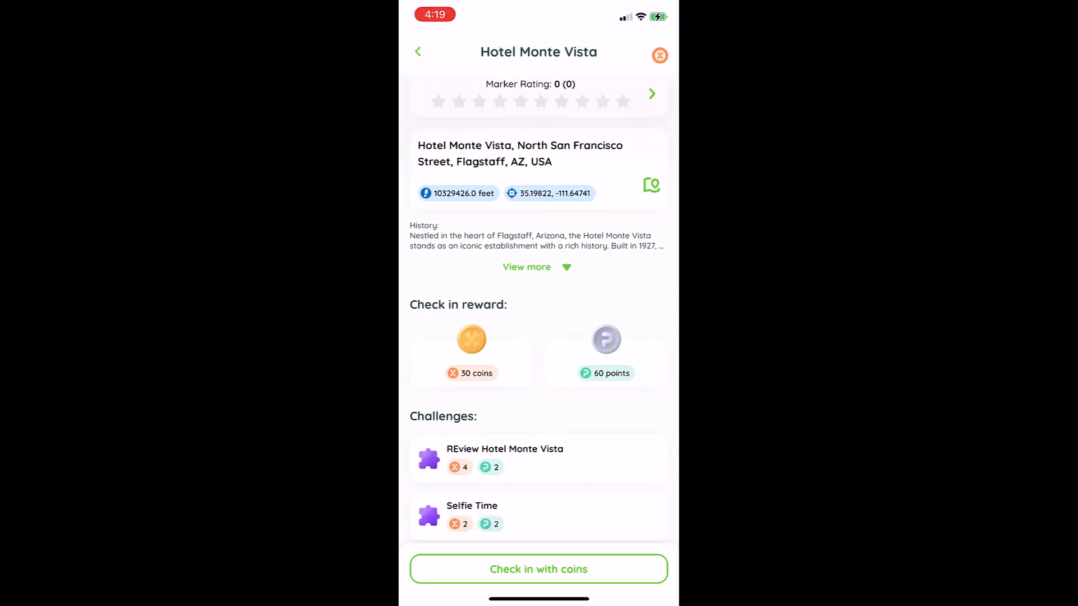
scroll(539, 315, down, 2)
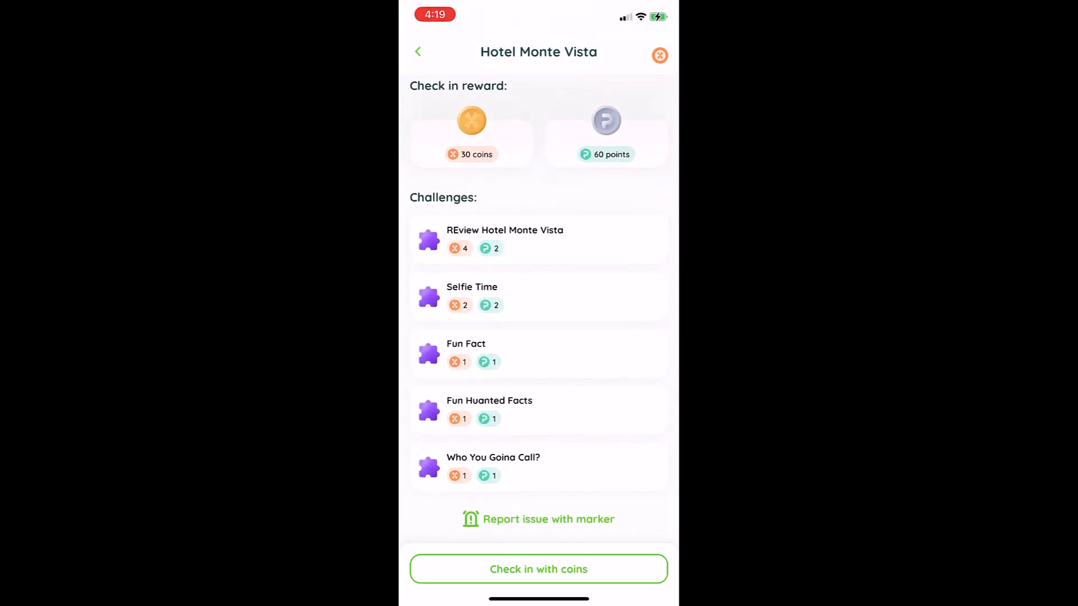
scroll(539, 308, up, 6)
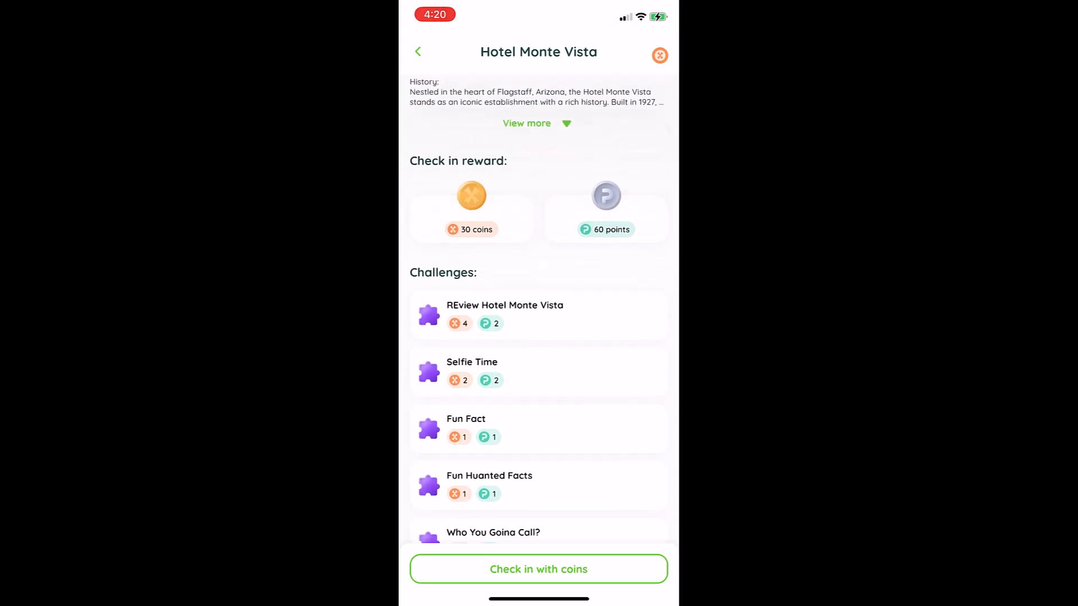
scroll(539, 309, up, 3)
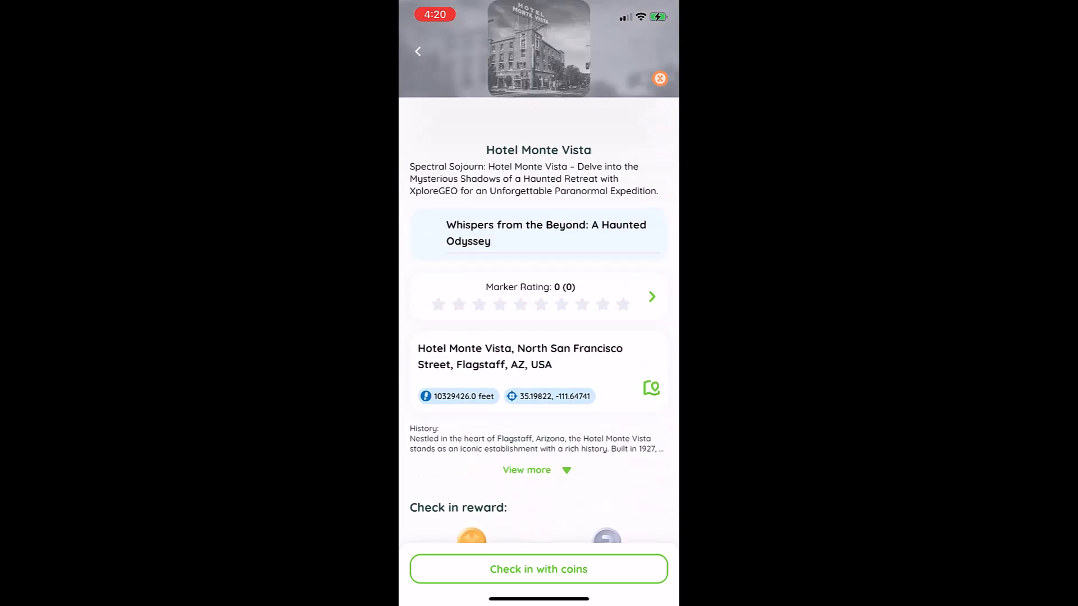